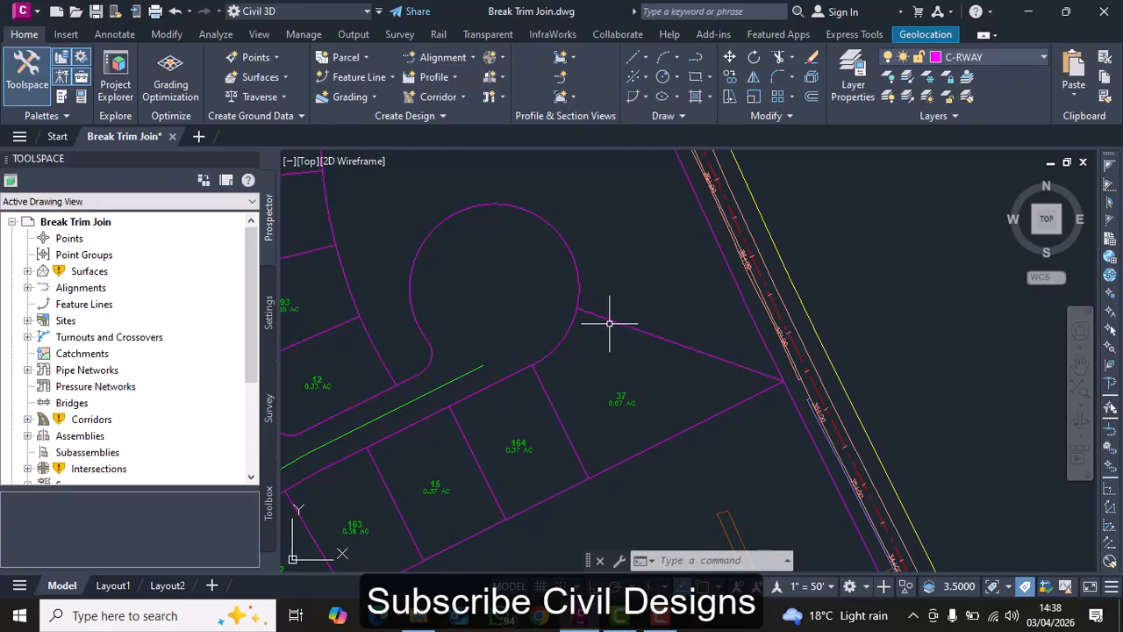
Examine the cul-de-sac boundary and the lot line running from it to the road above lot 37
mouse_move(637, 273)
scroll(624, 273, "down", 3)
scroll(624, 273, "up", 3)
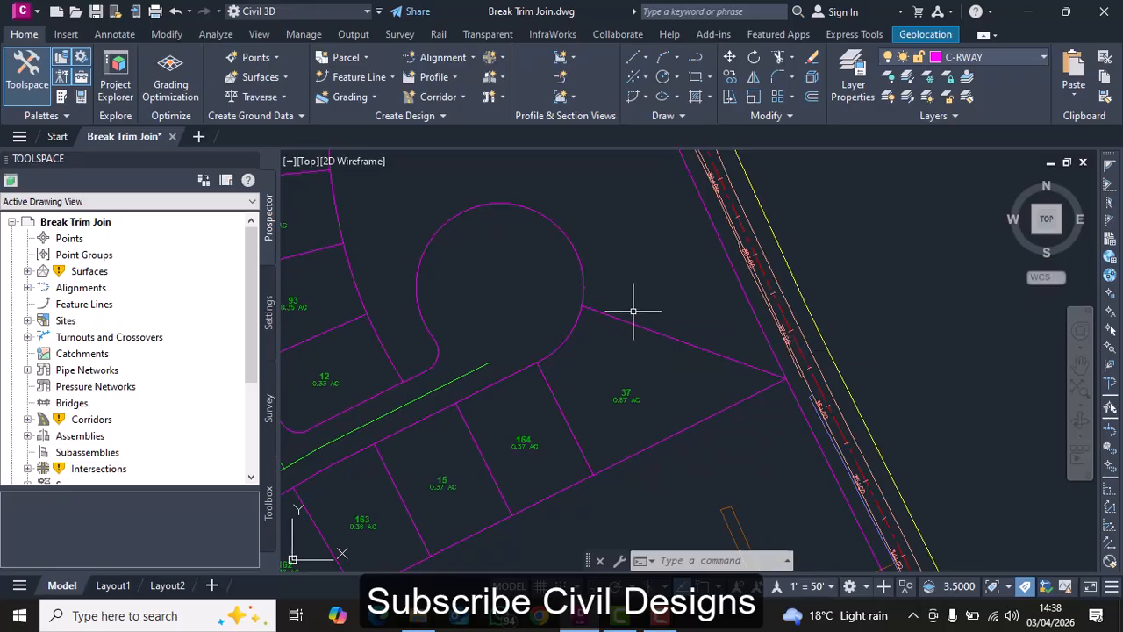
key("Escape")
key("Escape")
key("Escape")
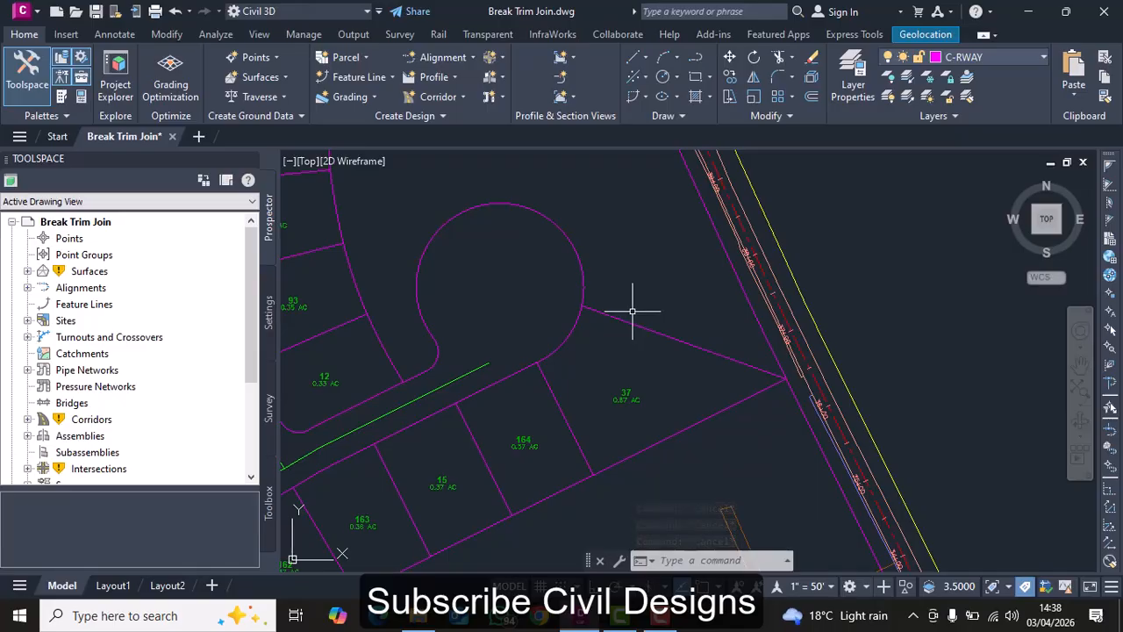
mouse_move(746, 380)
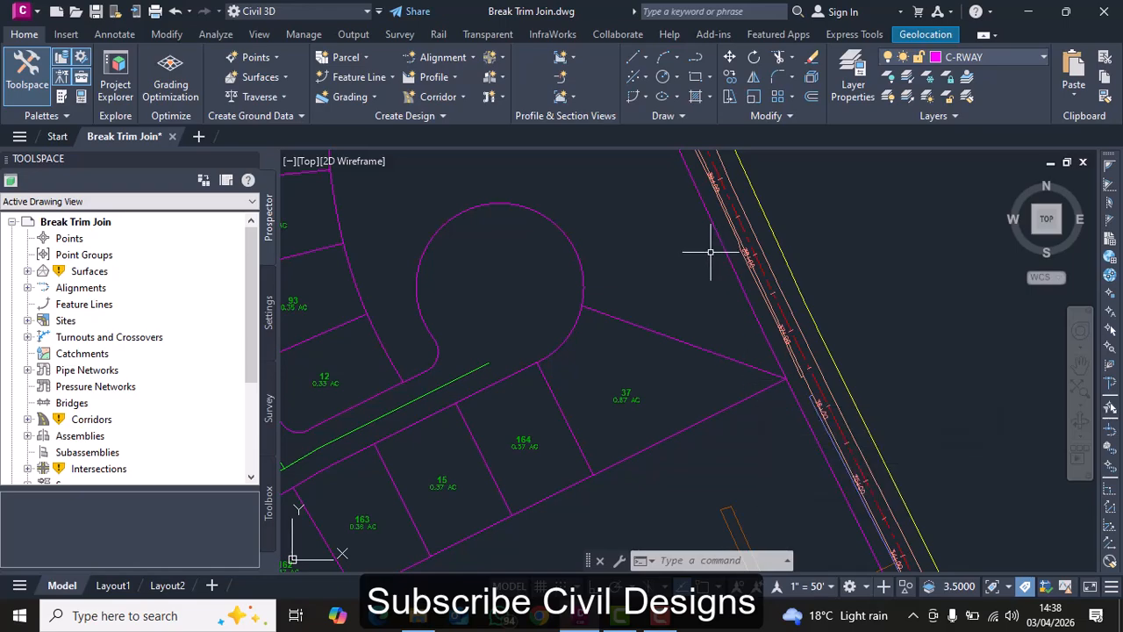
mouse_move(691, 294)
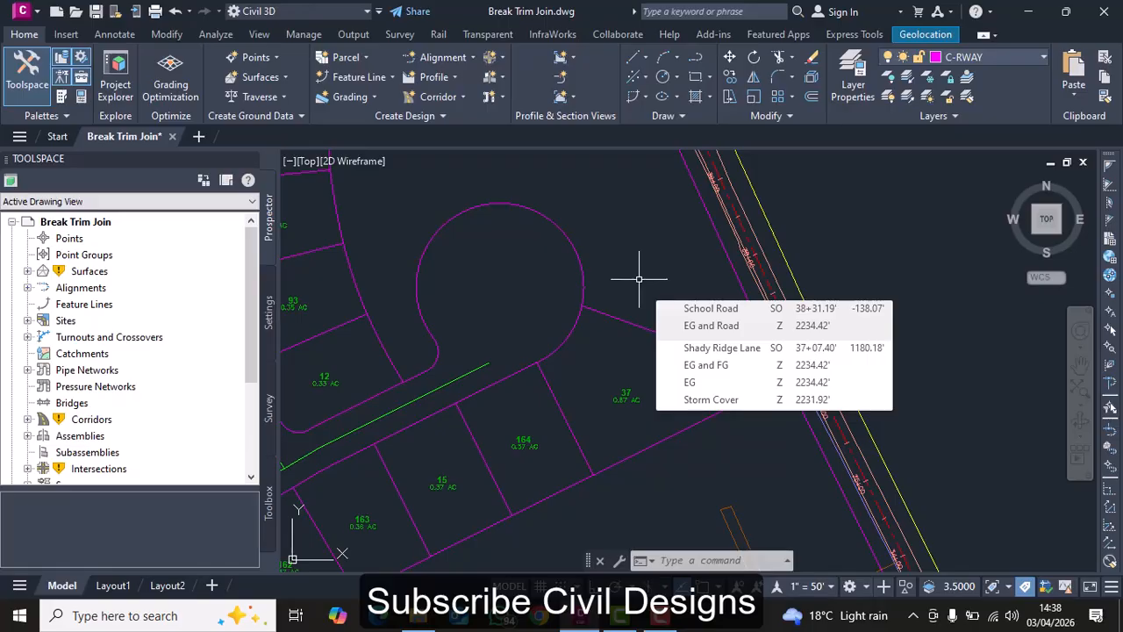
scroll(637, 295, "down", 2)
scroll(635, 298, "up", 3)
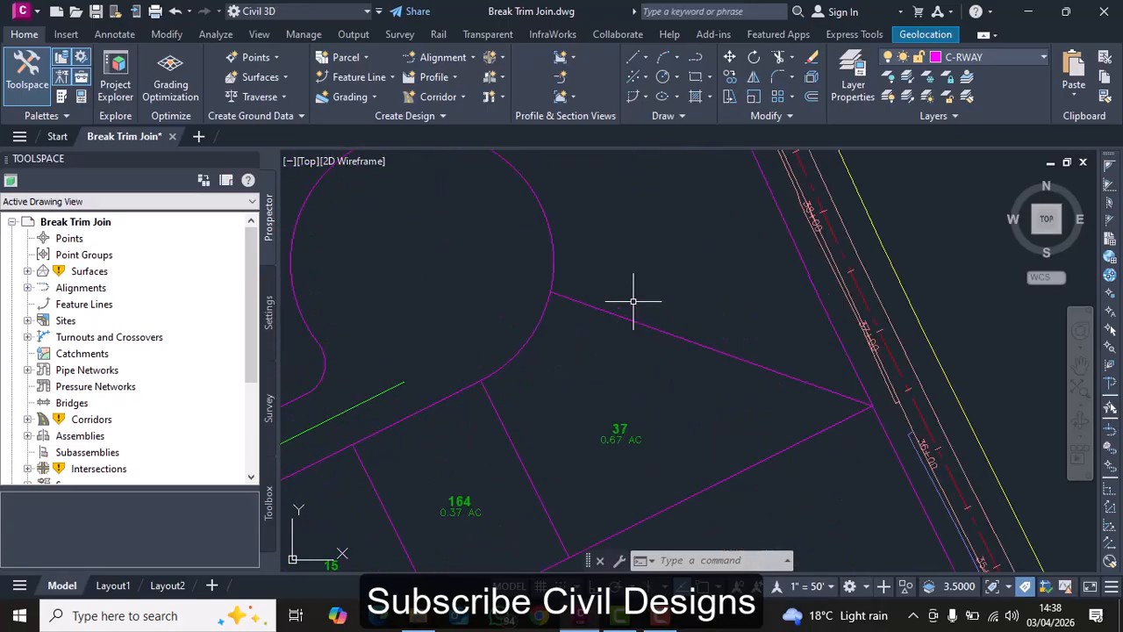
mouse_move(632, 301)
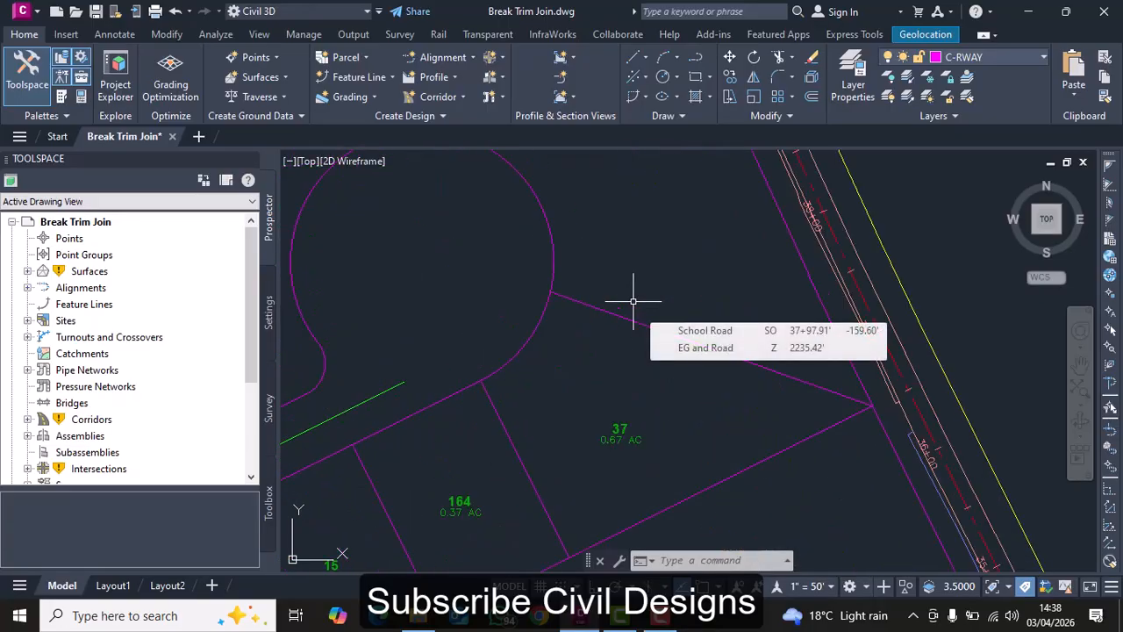
scroll(628, 299, "down", 4)
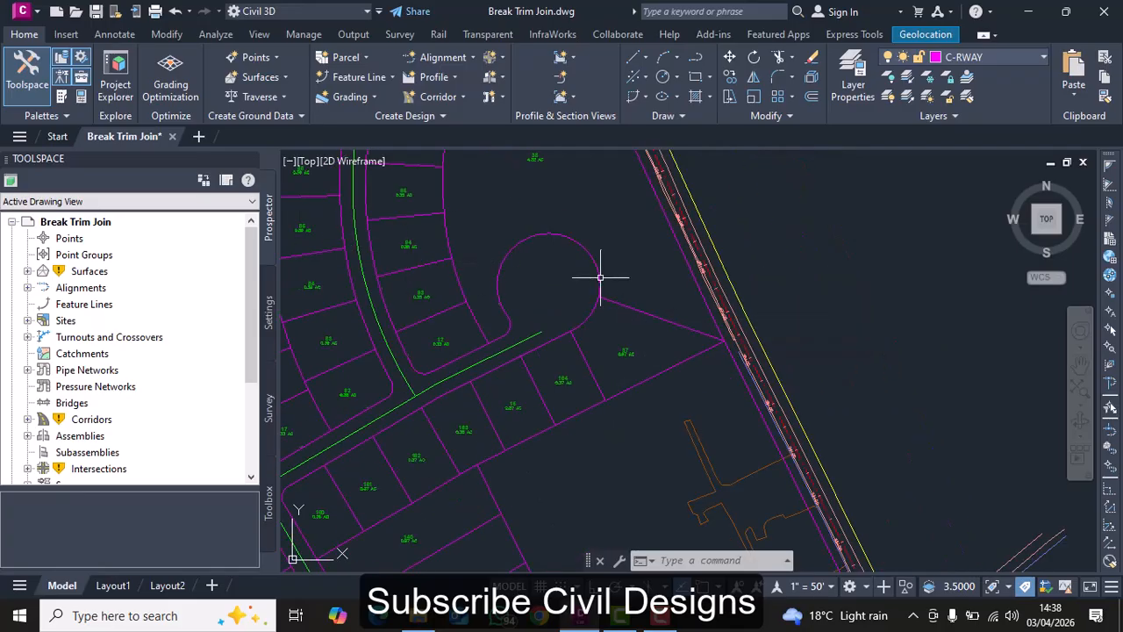
scroll(604, 279, "down", 2)
scroll(604, 279, "up", 4)
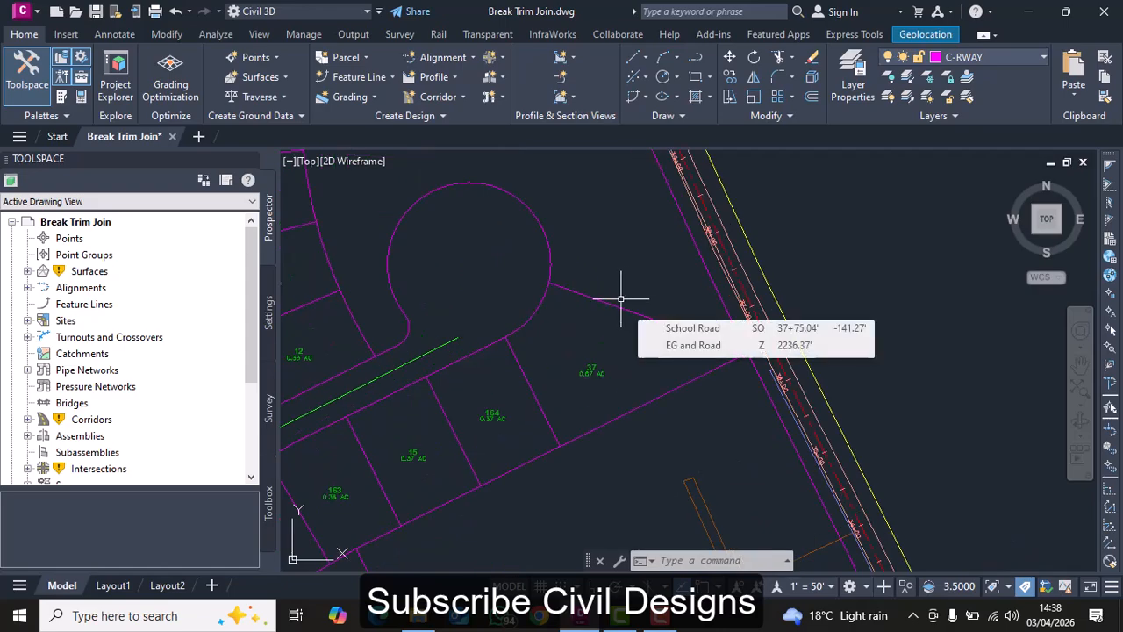
Offset the upper boundary line of lot 37 by 10 toward its upper side, away from the lot
type("of")
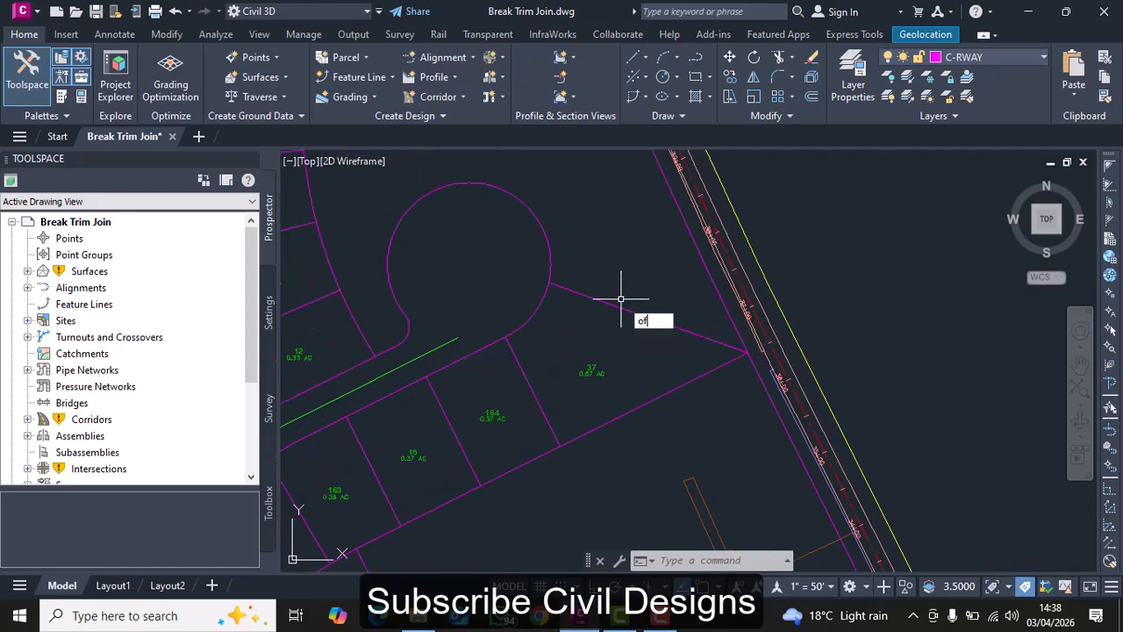
type("fset")
left_click(662, 336)
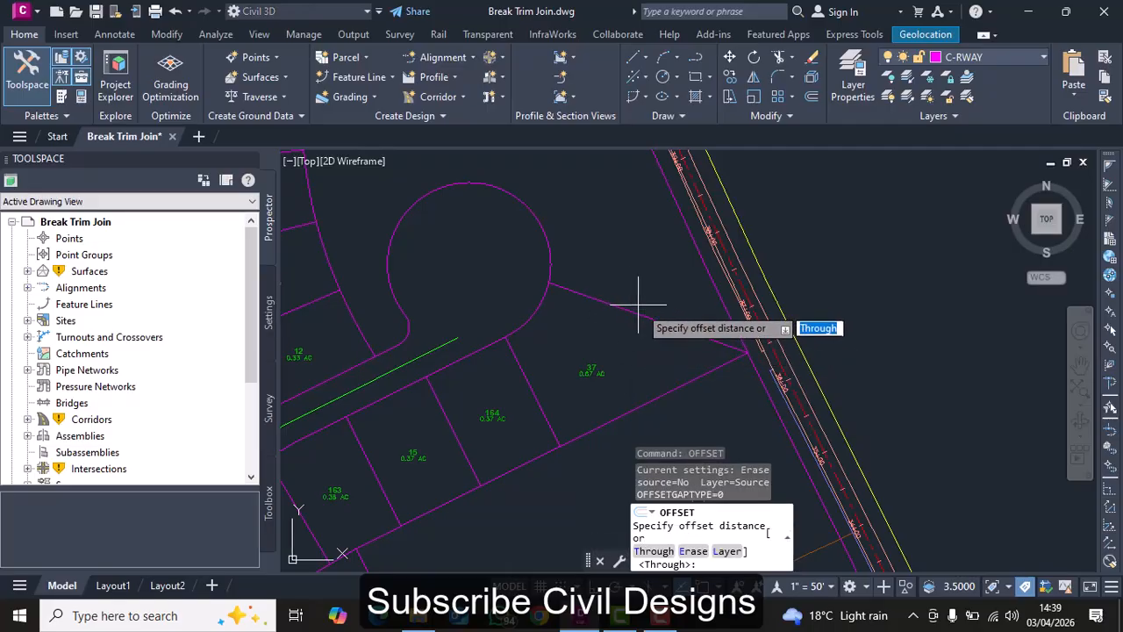
type("10")
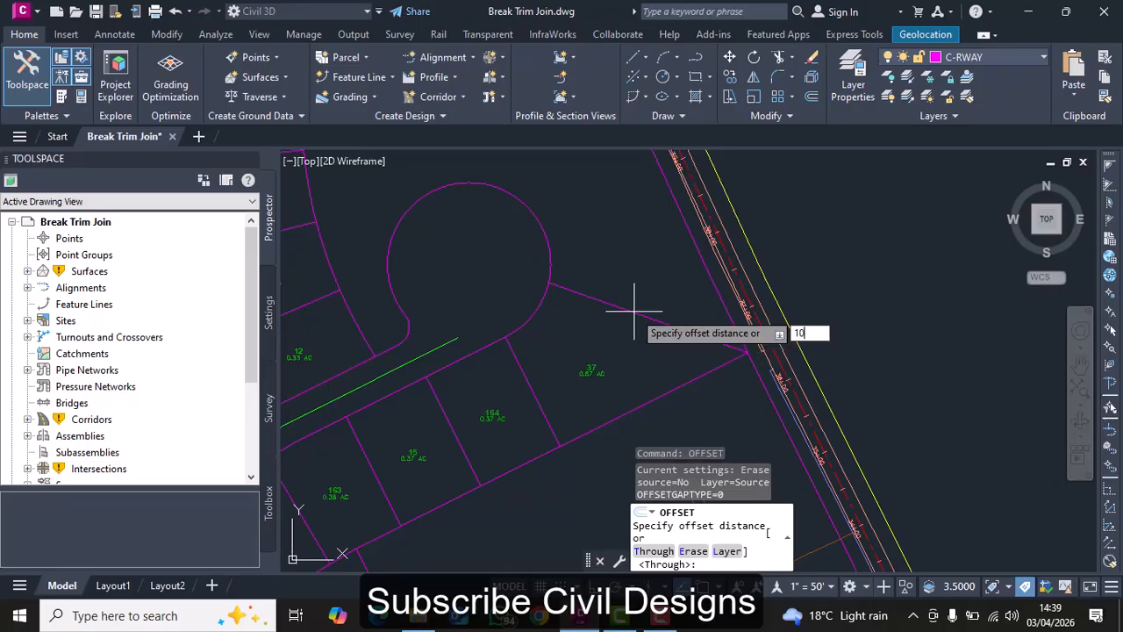
key("Return")
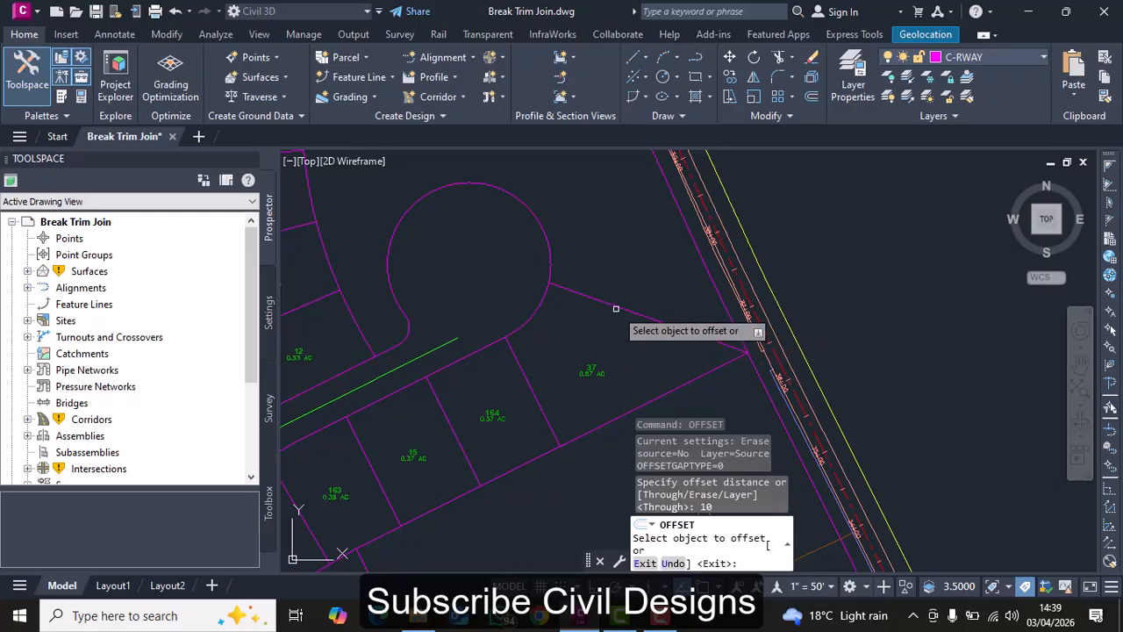
left_click(618, 305)
left_click(627, 303)
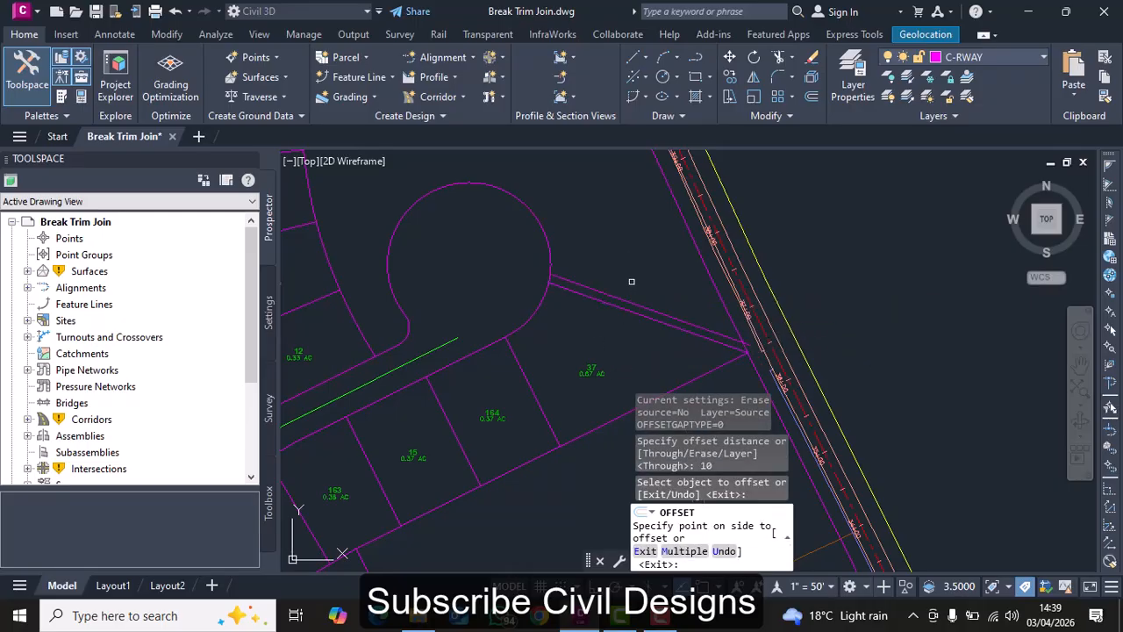
key("Escape")
key("Escape")
key("Escape")
Extend the cul-de-sac end of the offset line until it meets the cul-de-sac curve
scroll(575, 290, "up", 8)
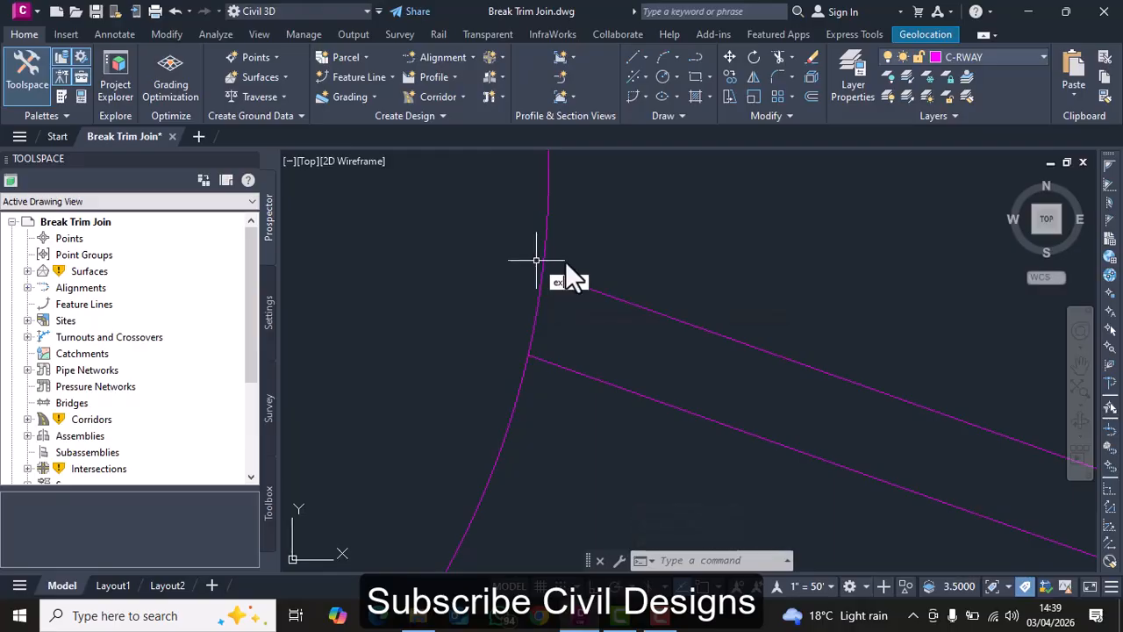
left_click(593, 299)
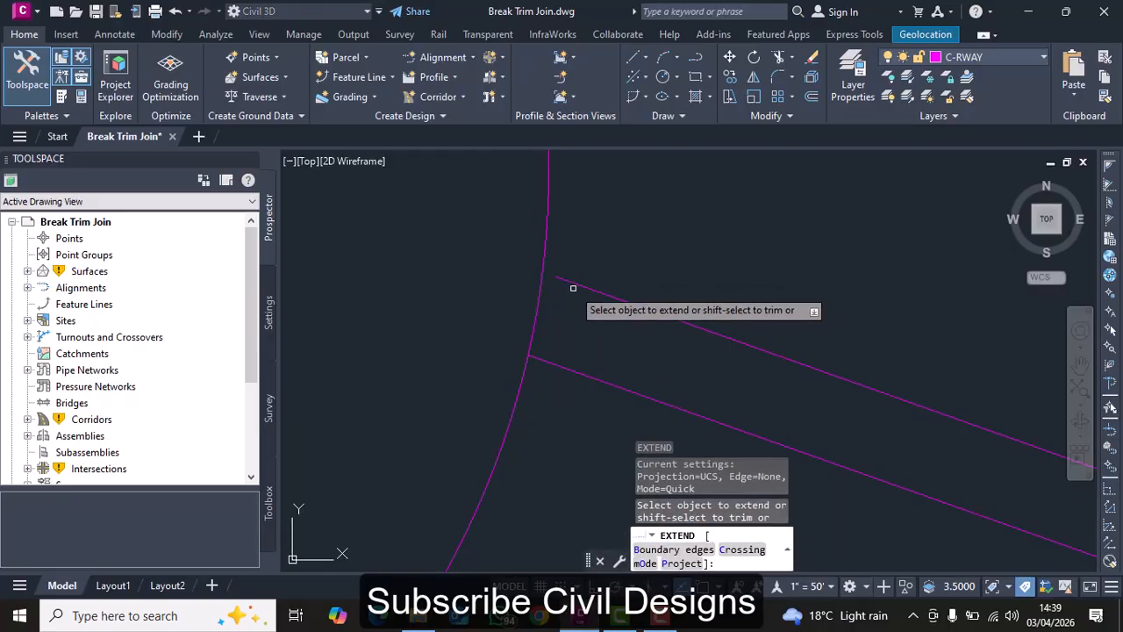
scroll(824, 351, "down", 2)
key("Escape")
key("Escape")
key("Escape")
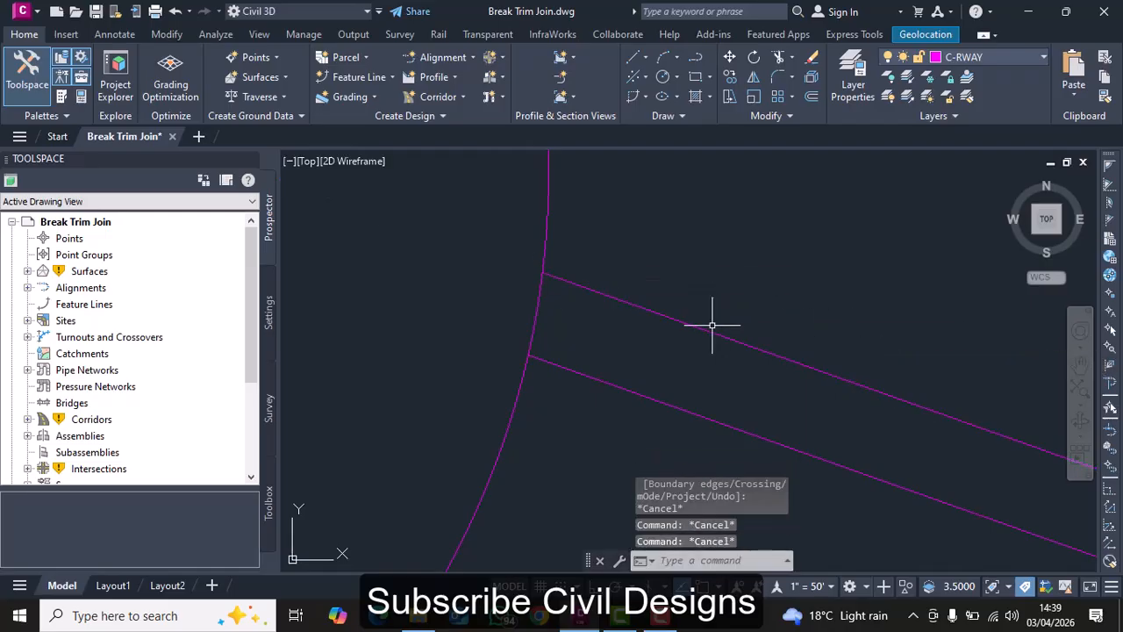
scroll(615, 281, "down", 2)
scroll(756, 309, "down", 5)
scroll(763, 308, "up", 2)
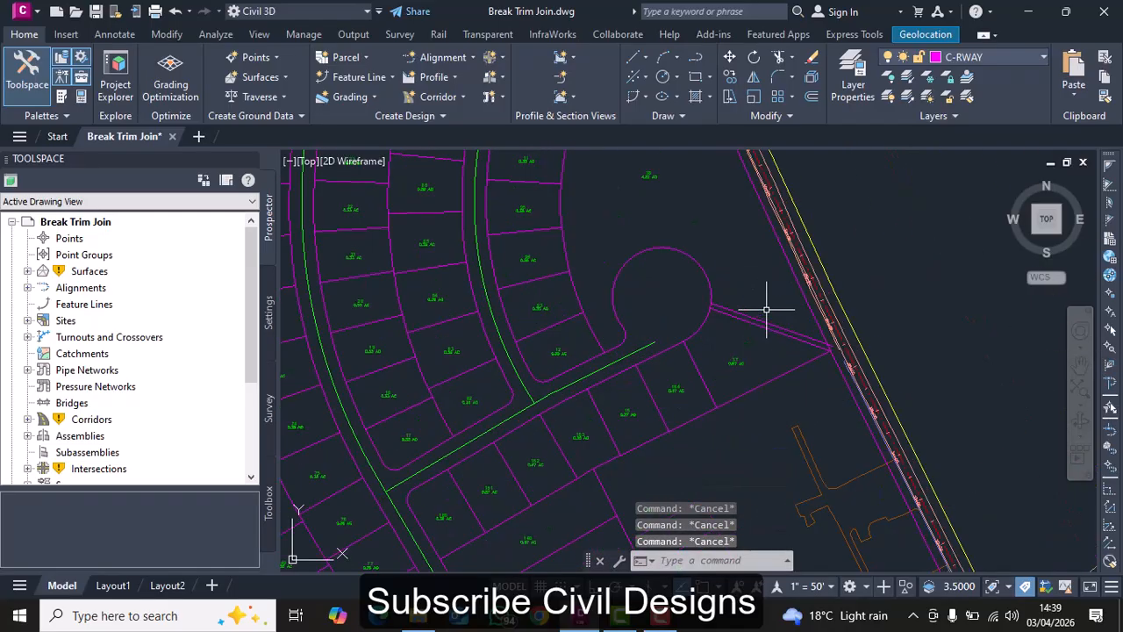
middle_click_drag(799, 316, 626, 277)
scroll(572, 288, "up", 8)
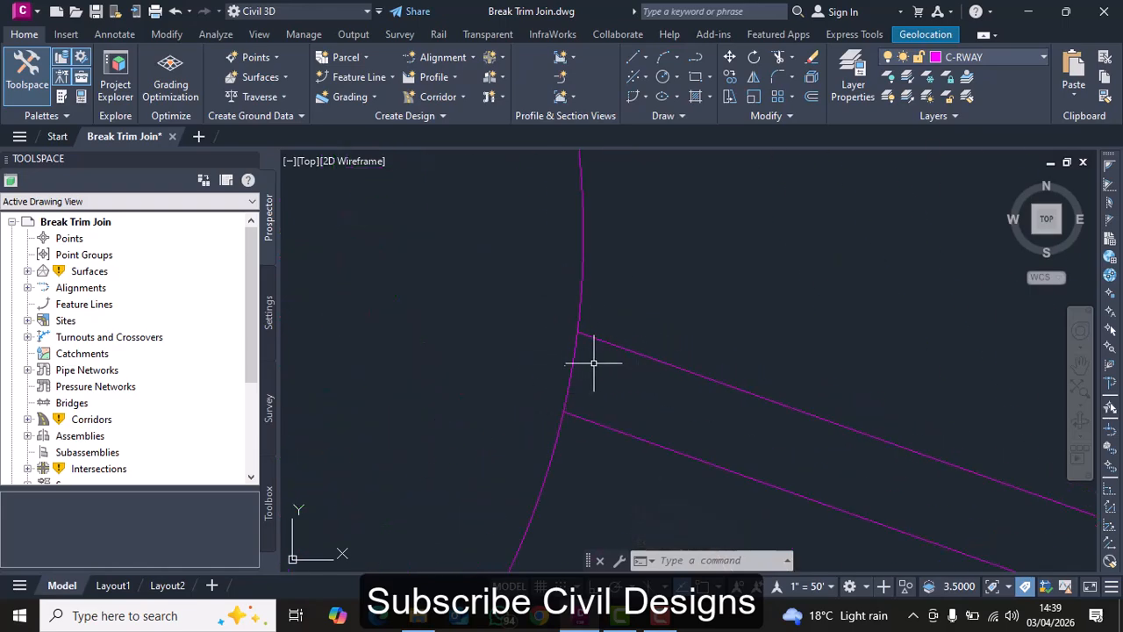
key("Escape")
key("Escape")
key("Escape")
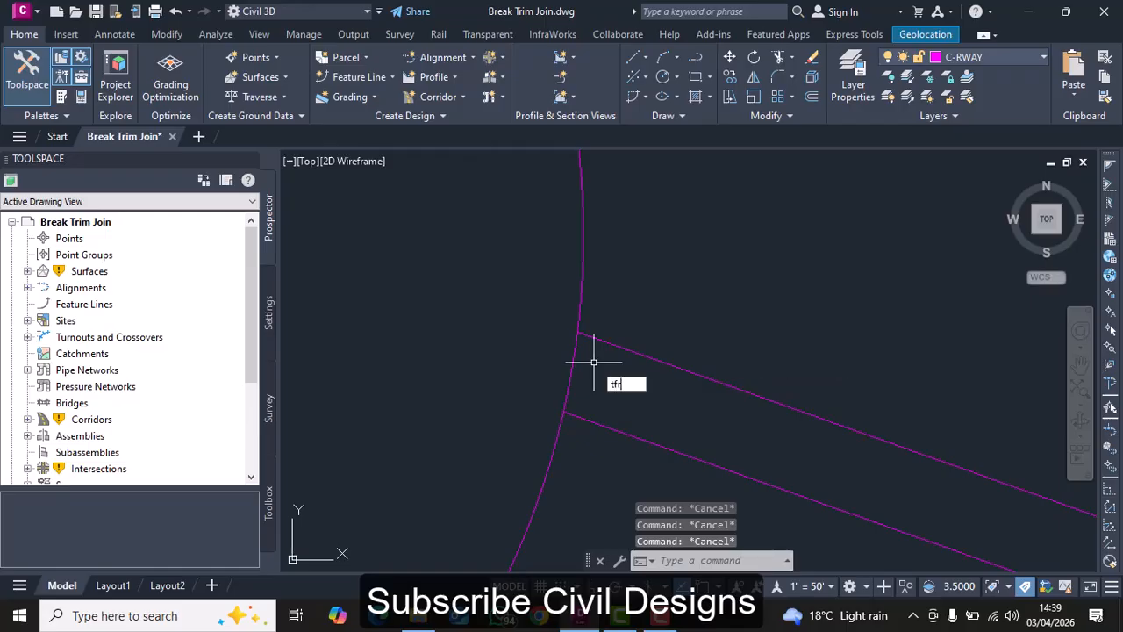
key("BackSpace")
key("BackSpace")
type("r")
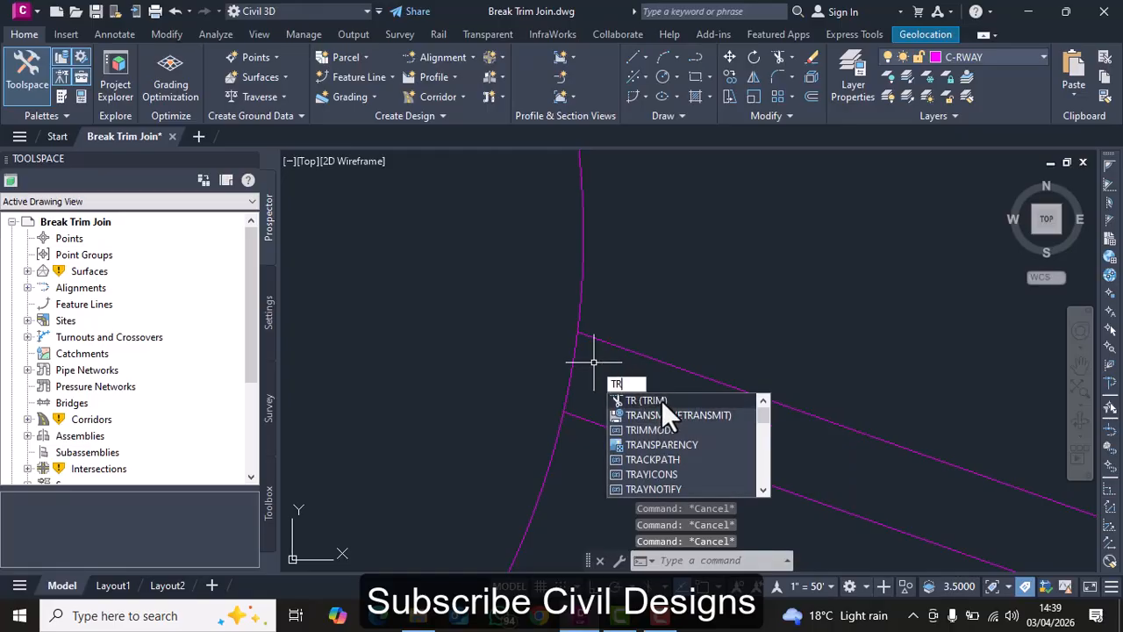
left_click(654, 401)
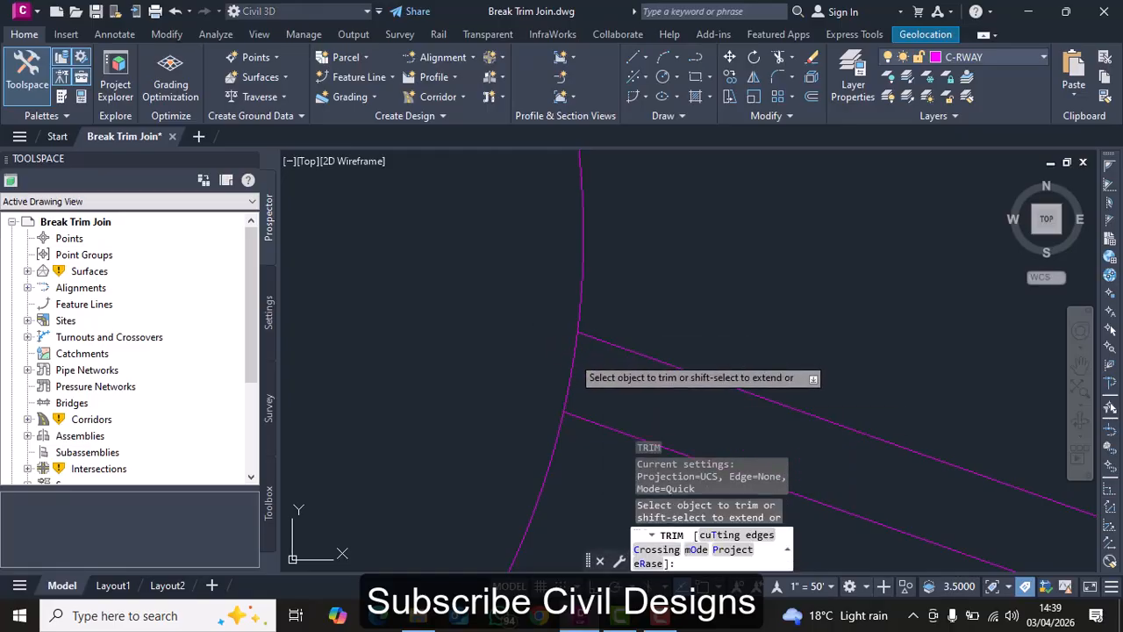
key("Escape")
key("Escape")
key("Escape")
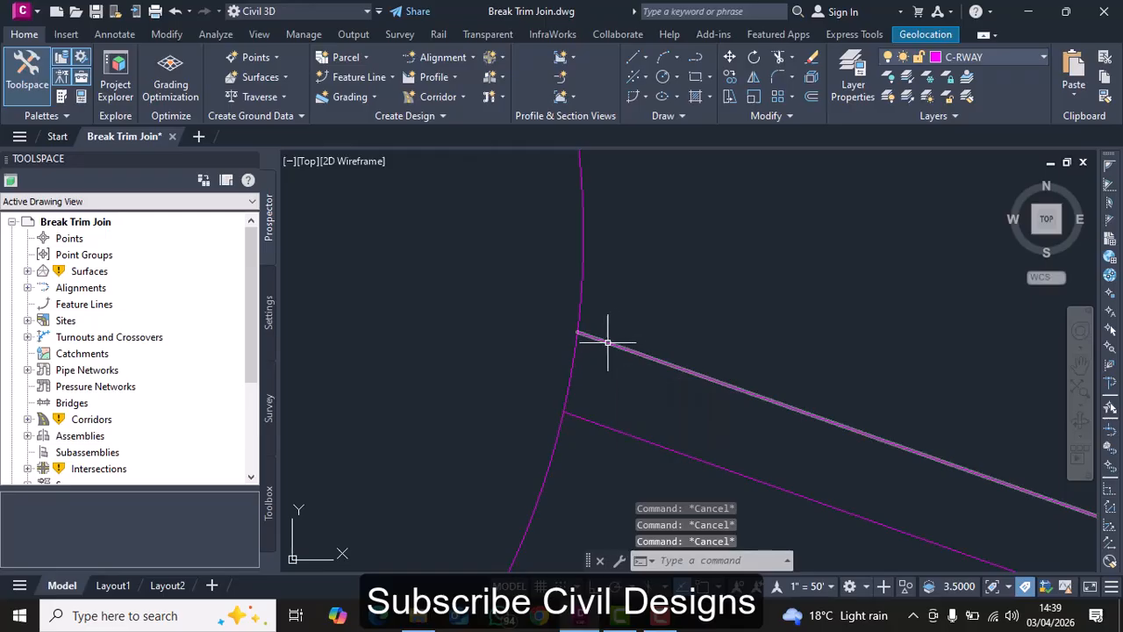
Check the object type and layer of the offset line in its properties
left_click(610, 342)
right_click(609, 341)
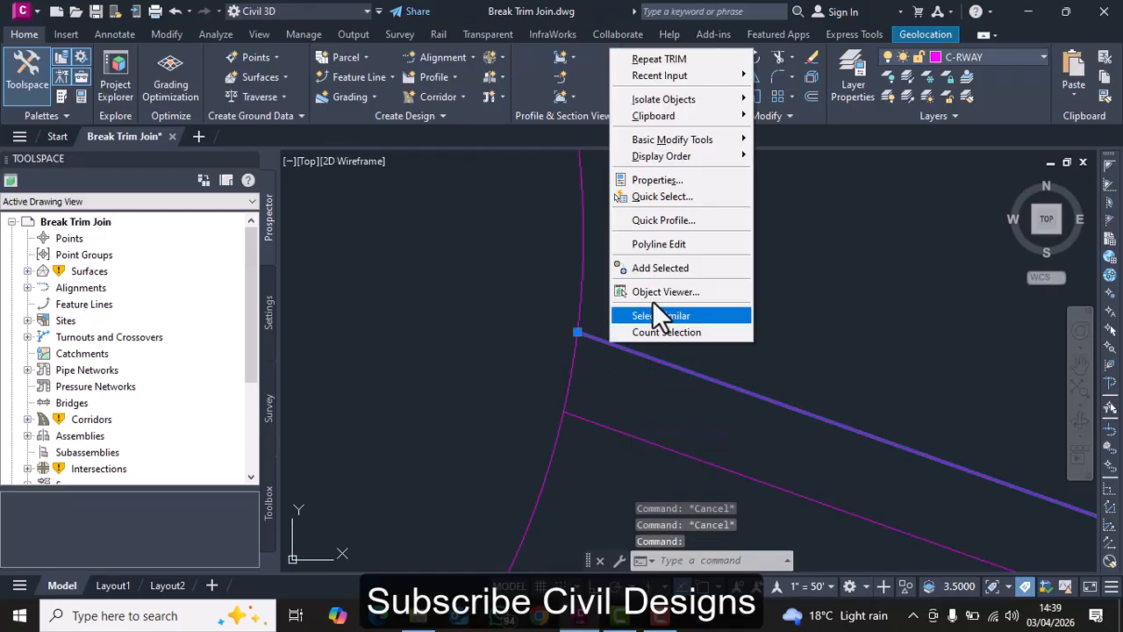
left_click(664, 179)
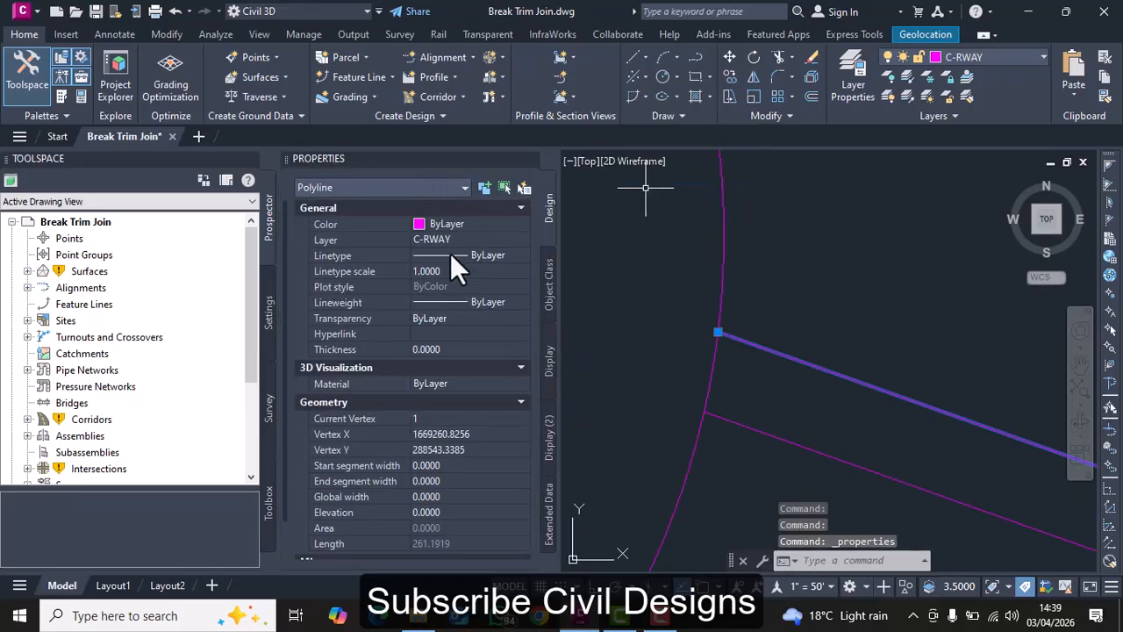
left_click_drag(655, 137, 656, 138)
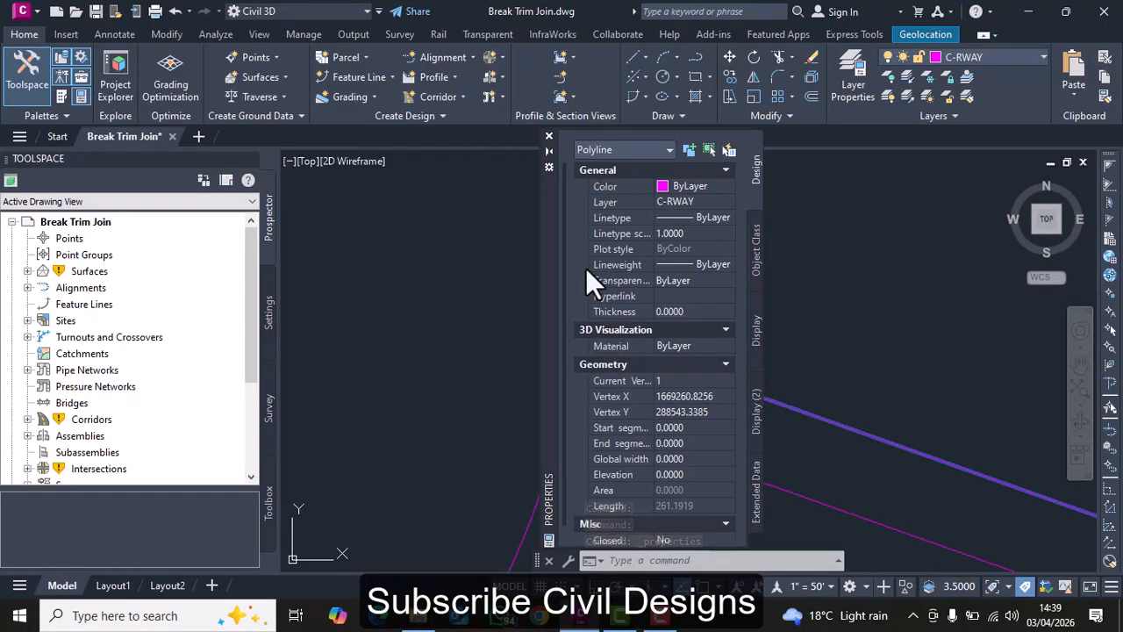
left_click(549, 137)
key("Escape")
key("Escape")
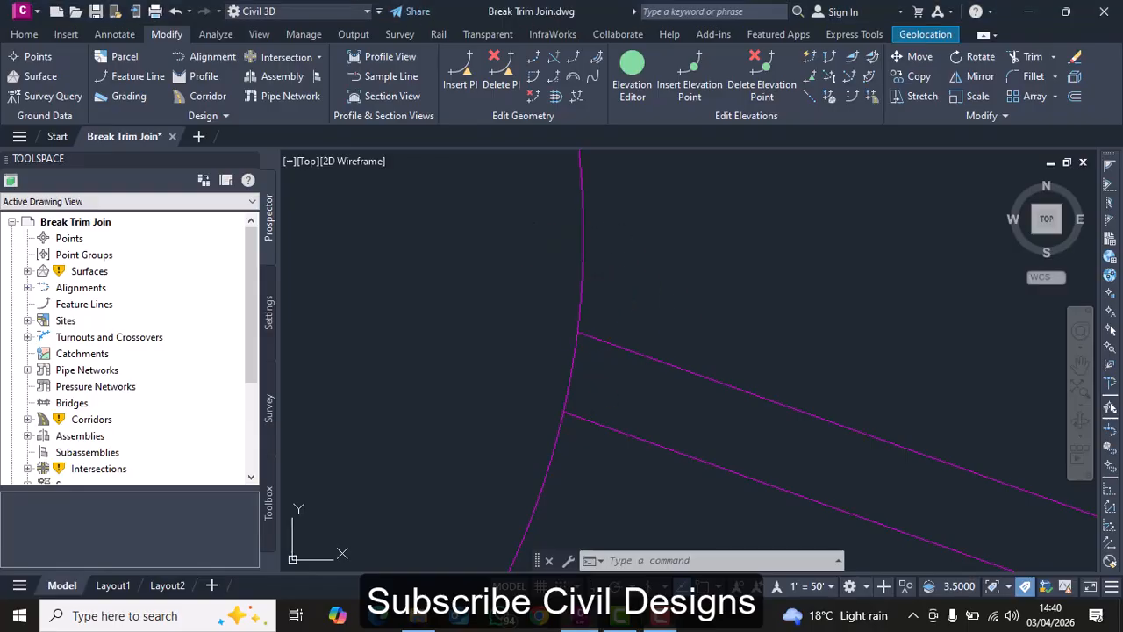
Trim the cul-de-sac parcel segment between the two parallel lines with the feature line Trim, using both lines as cutting edges
left_click(582, 261)
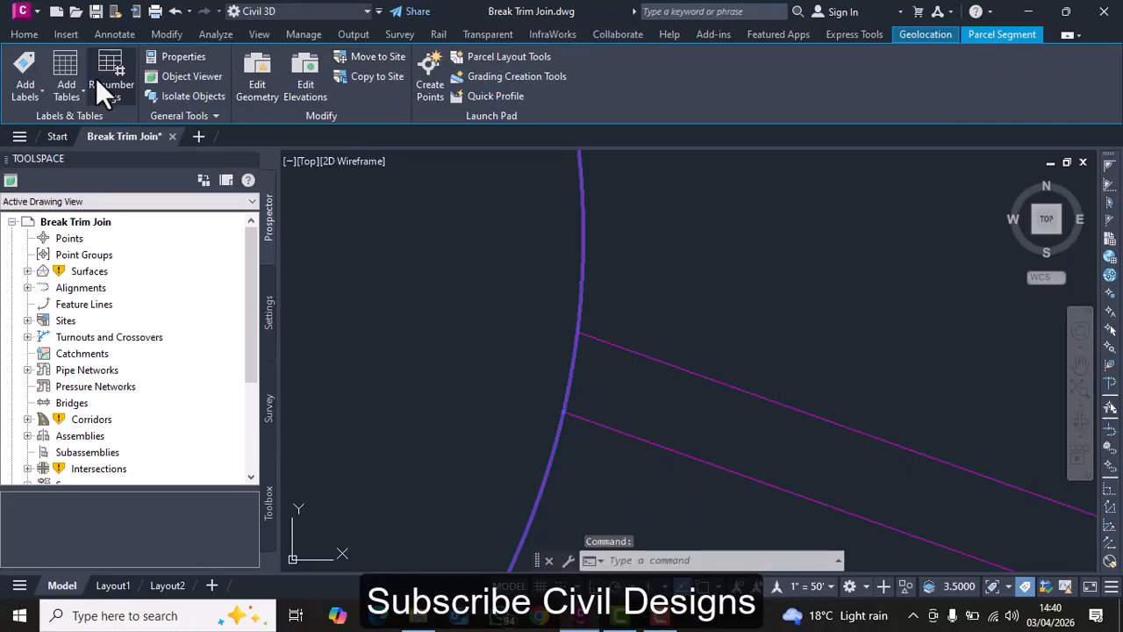
left_click(161, 36)
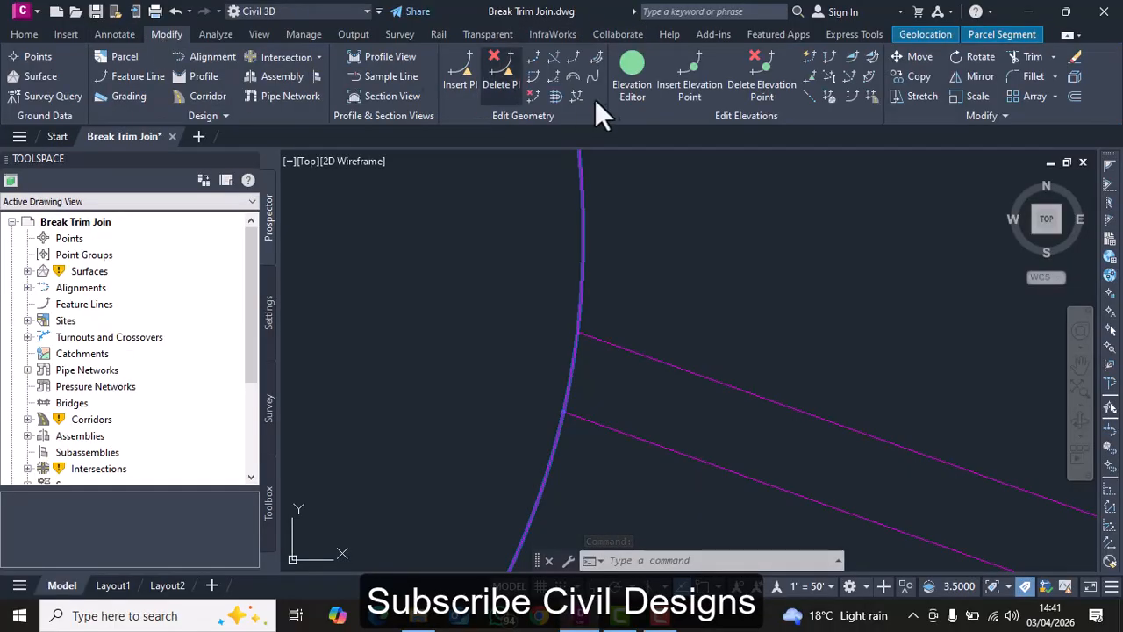
left_click(556, 58)
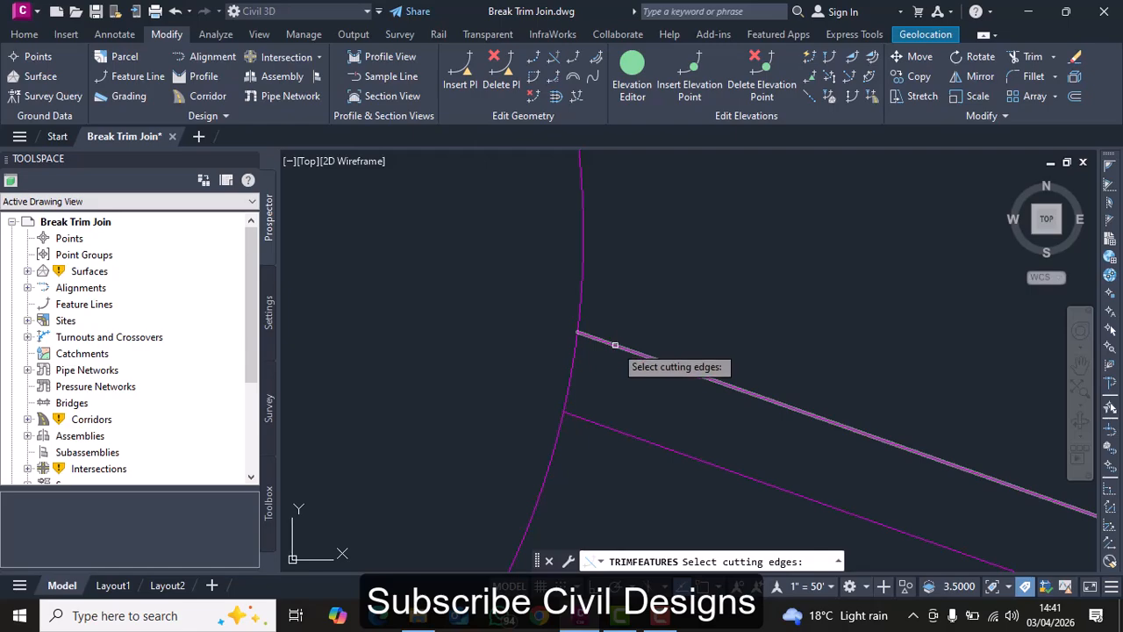
left_click(615, 346)
left_click(602, 425)
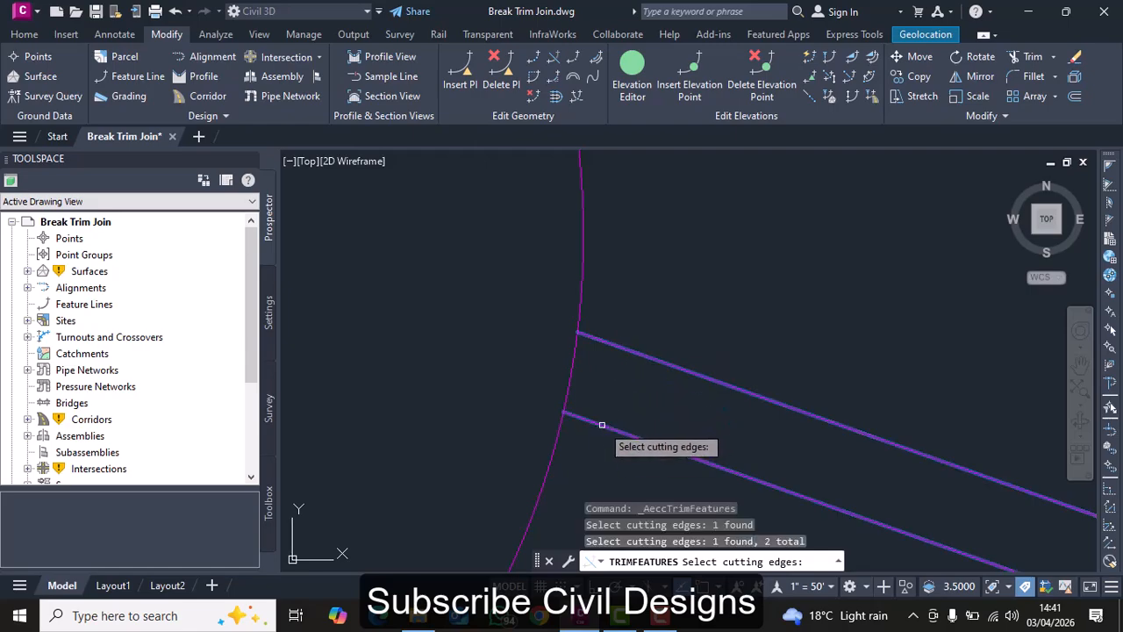
key("Return")
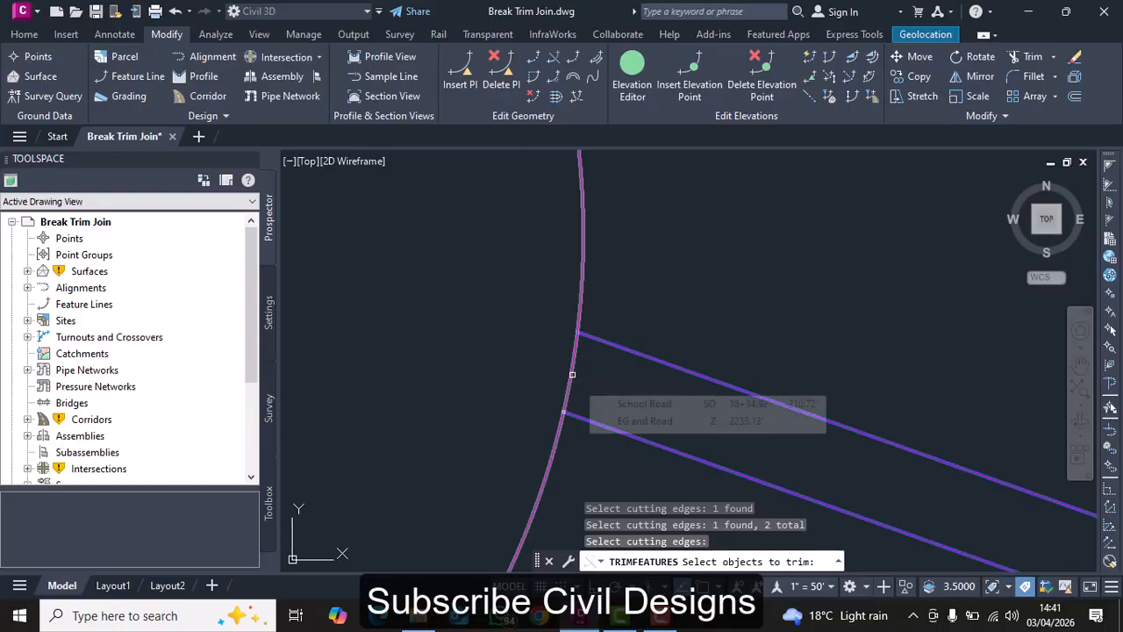
left_click(573, 375)
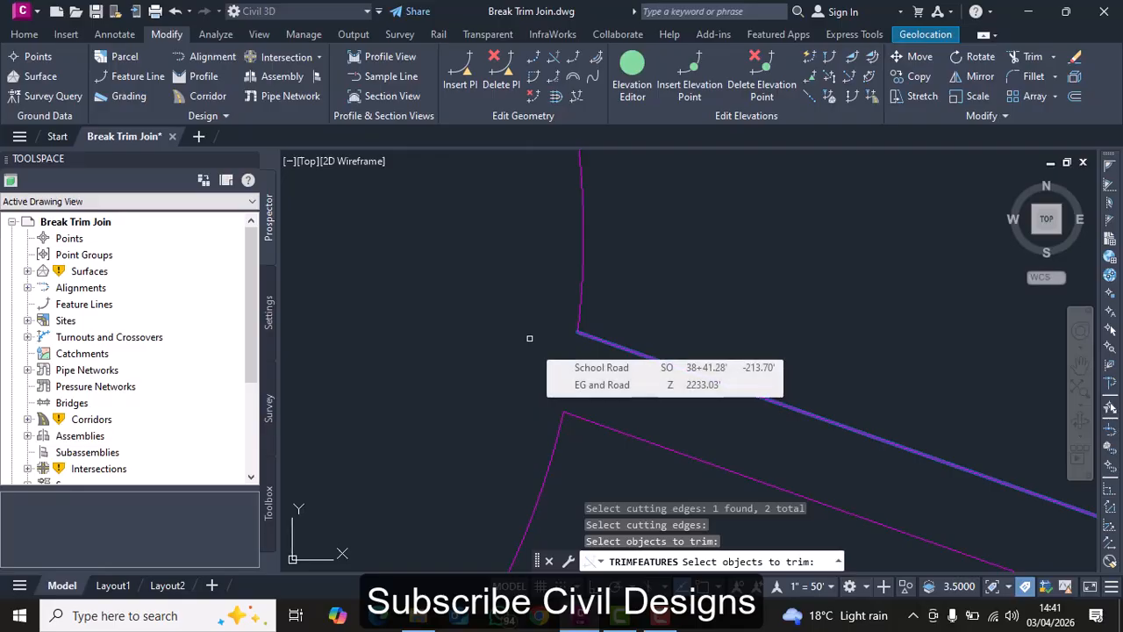
key("Escape")
key("Escape")
key("Escape")
key("Escape")
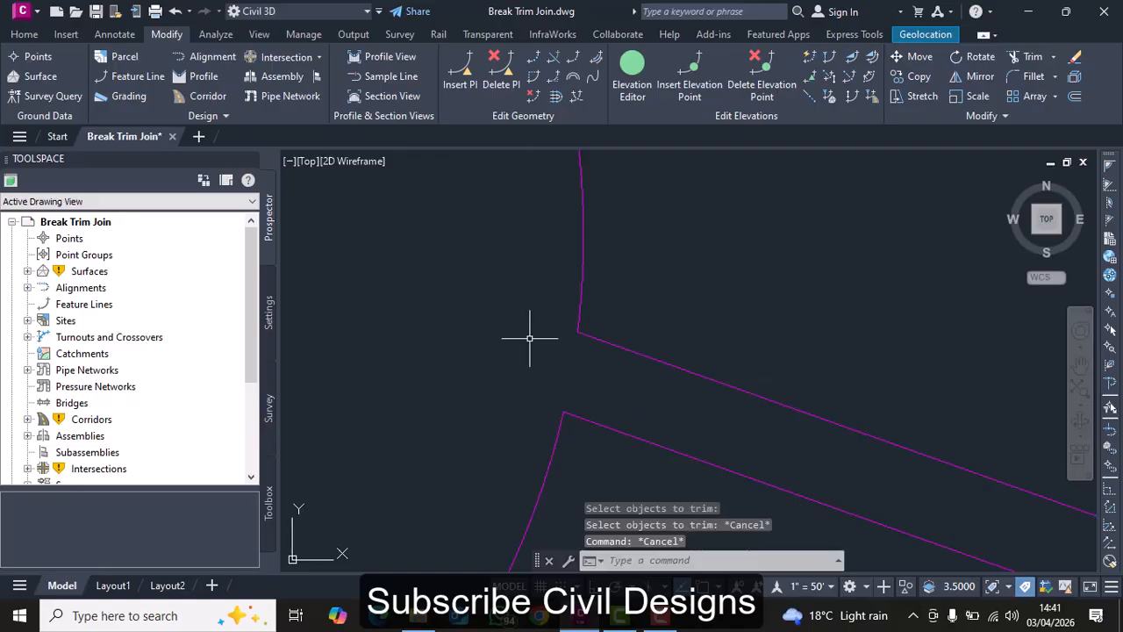
Open the properties of the upper parallel line beside the trimmed opening
left_click(599, 338)
right_click(599, 339)
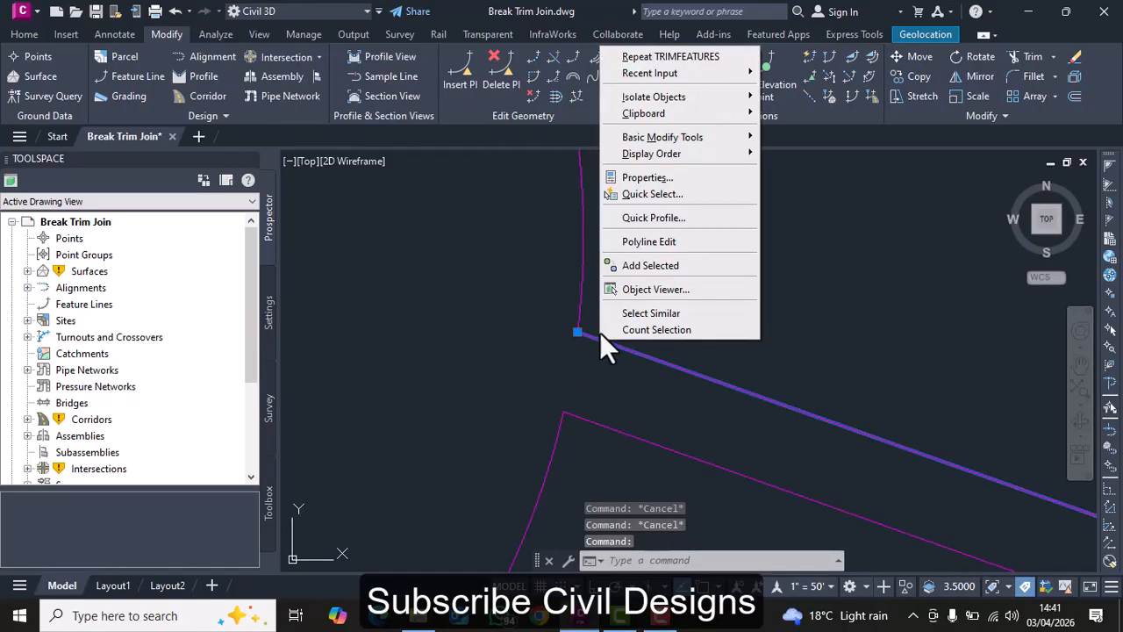
left_click(631, 179)
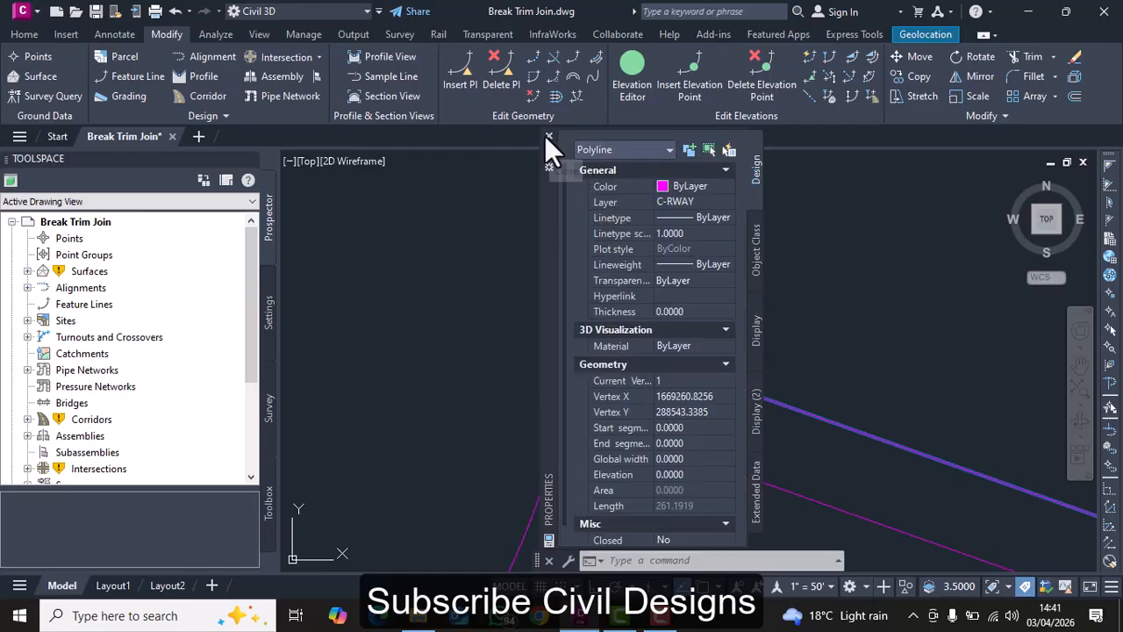
Close the upper parallel line's properties and clear the selection
left_click(548, 136)
key("Escape")
key("Escape")
key("Escape")
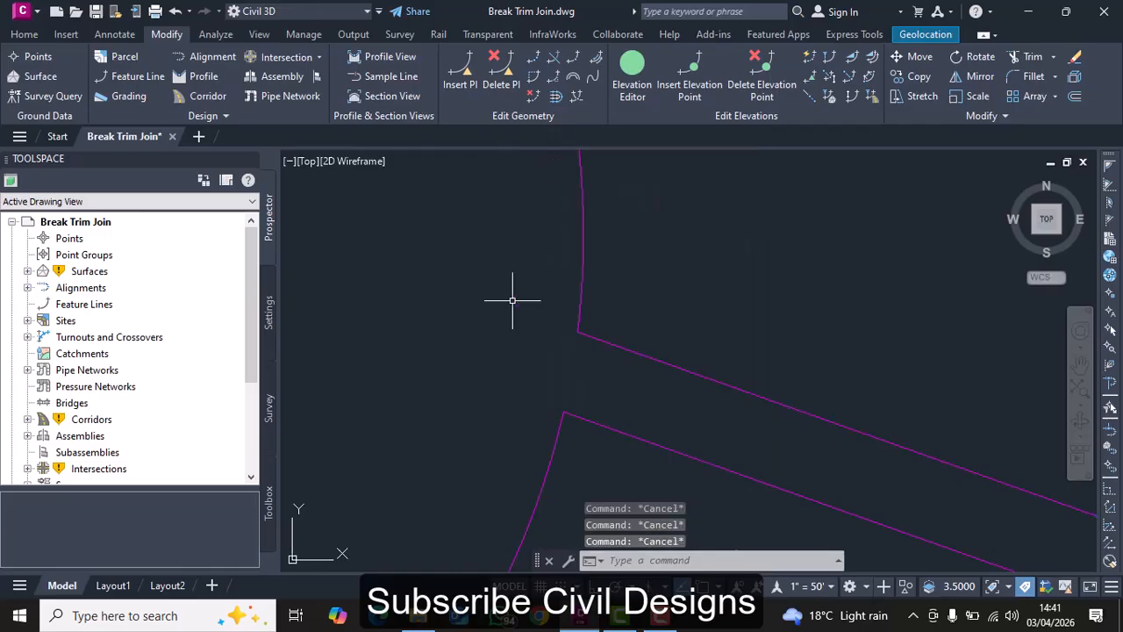
Join the cul-de-sac parcel curve to the upper parallel line at the opening with the feature line Join
scroll(576, 280, "down", 5)
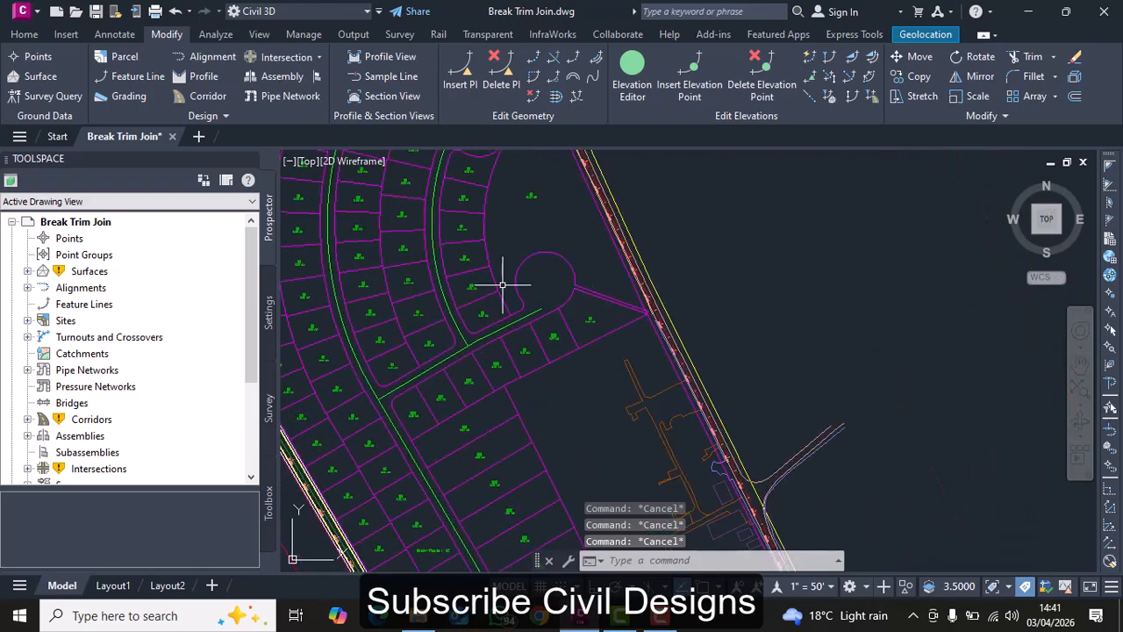
scroll(544, 280, "up", 4)
scroll(673, 279, "up", 2)
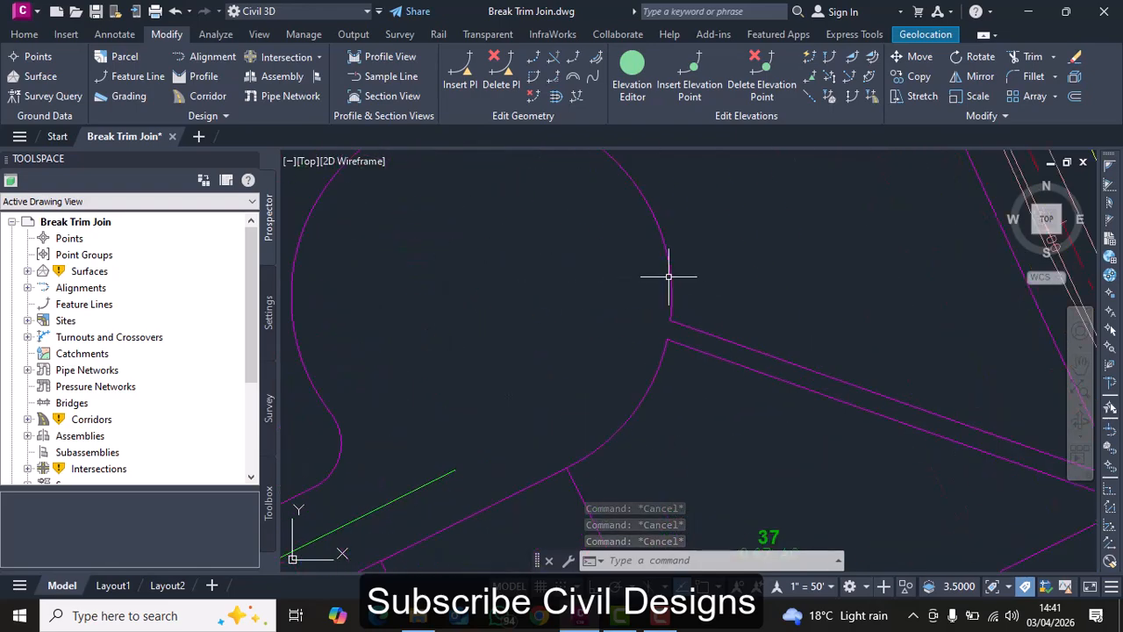
left_click(671, 272)
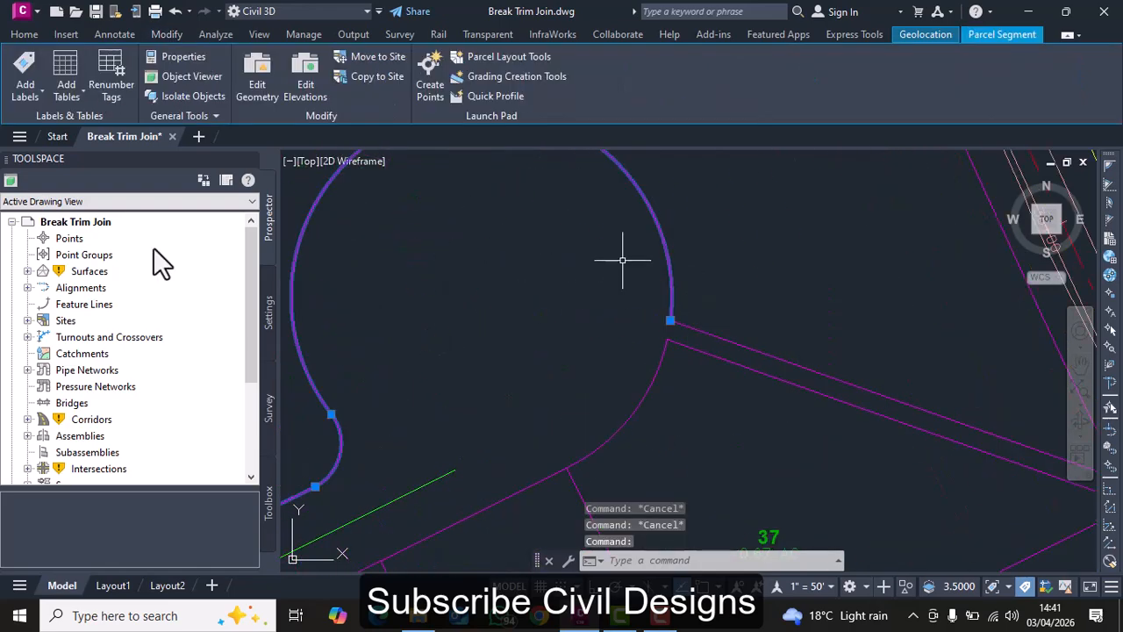
left_click(164, 34)
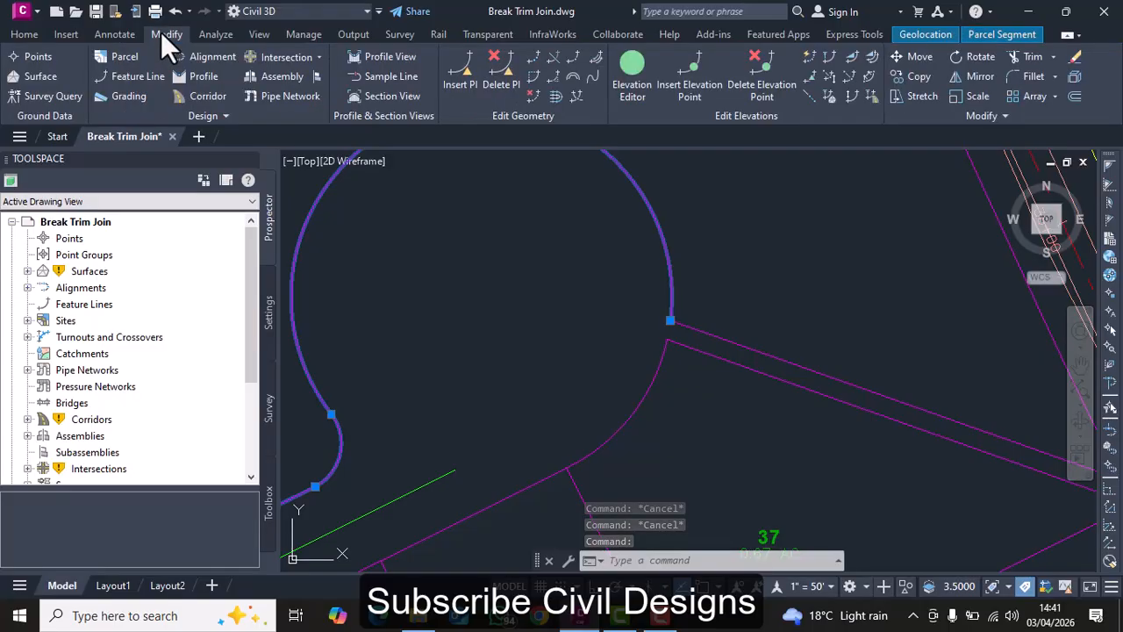
left_click(571, 56)
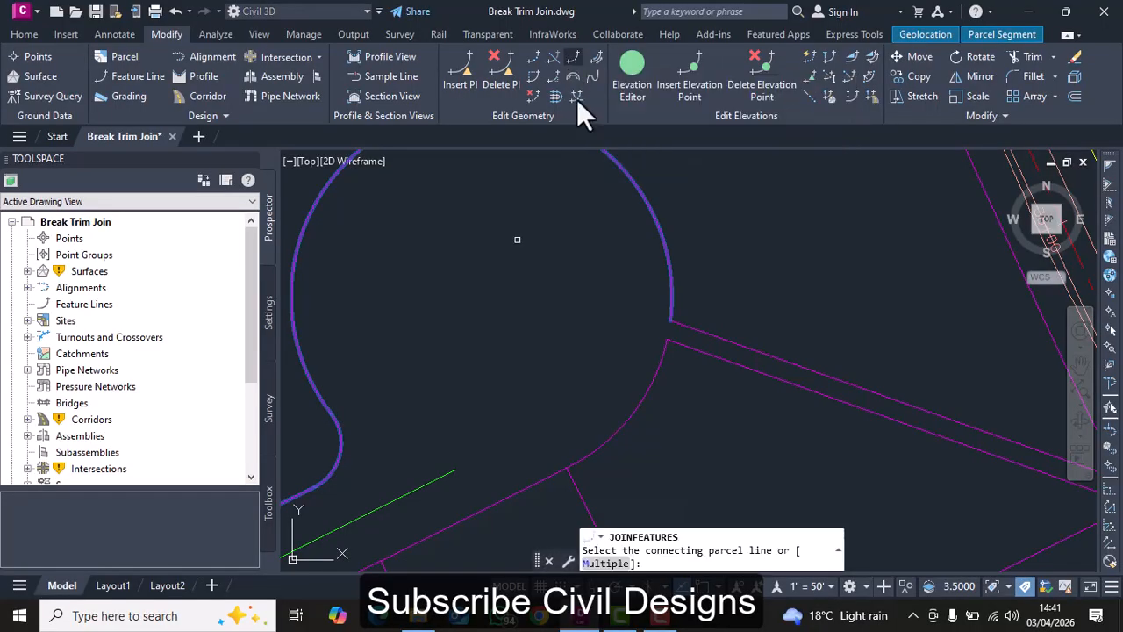
left_click(689, 326)
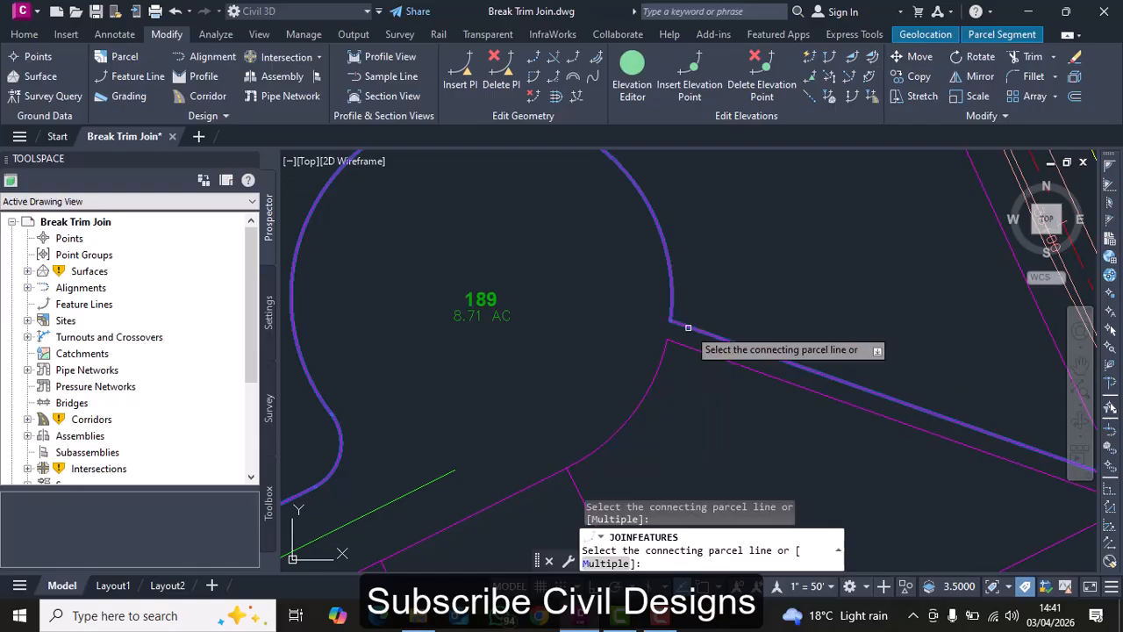
scroll(481, 305, "down", 4)
scroll(481, 312, "up", 2)
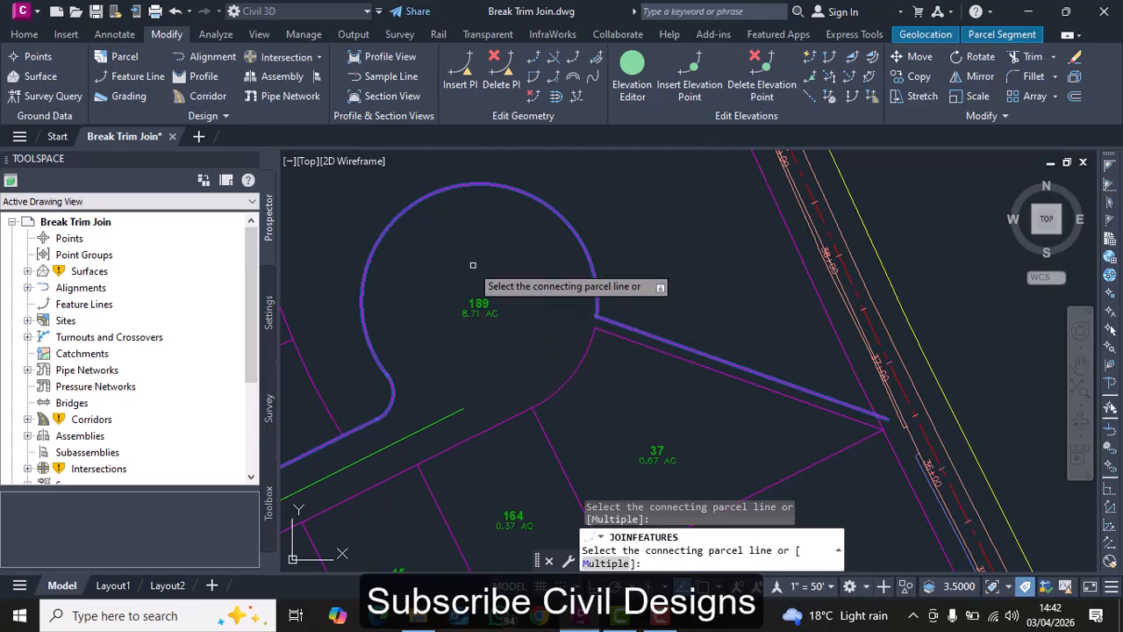
scroll(487, 307, "up", 5)
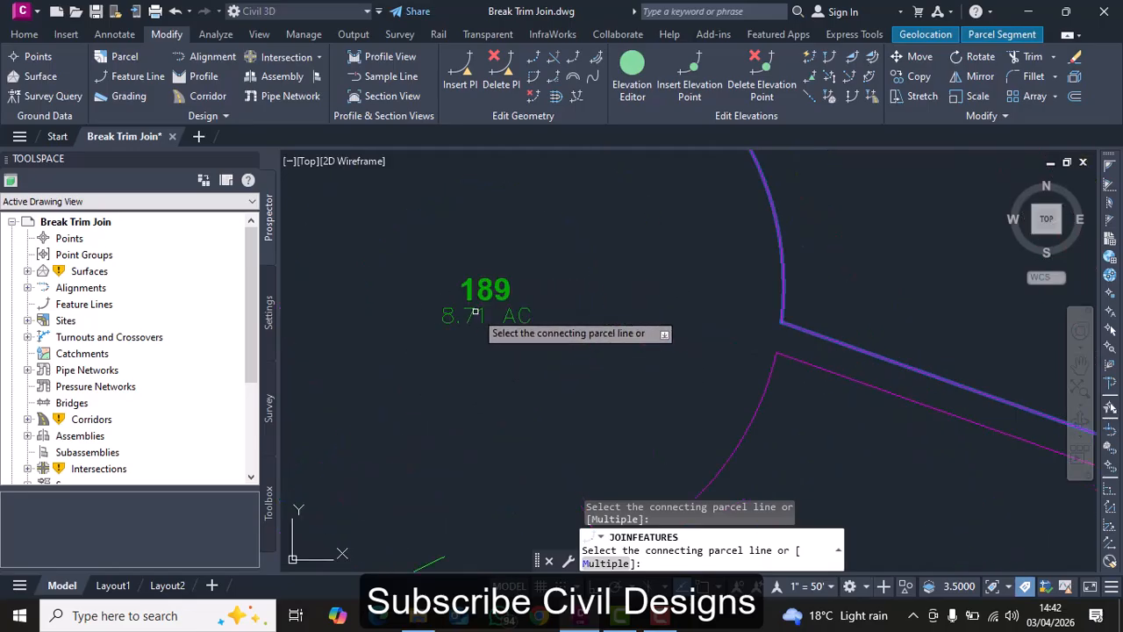
scroll(629, 307, "down", 6)
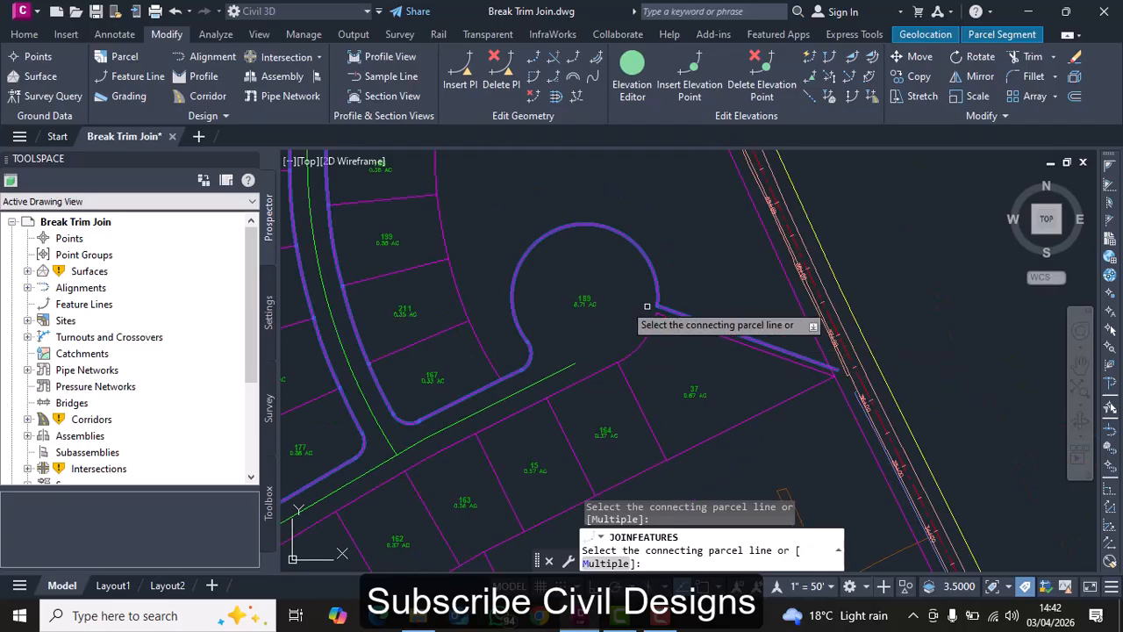
Stretch the overshooting road-side end of the upper strip line back to its intersection with the parcel boundary along the road
scroll(572, 295, "up", 5)
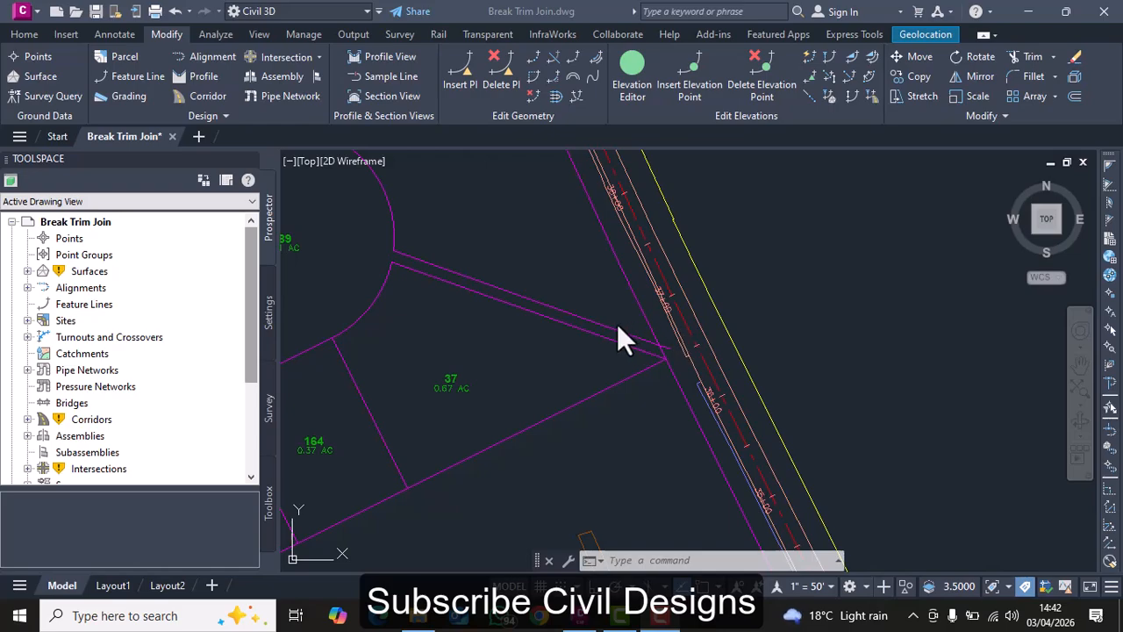
scroll(672, 334, "up", 3)
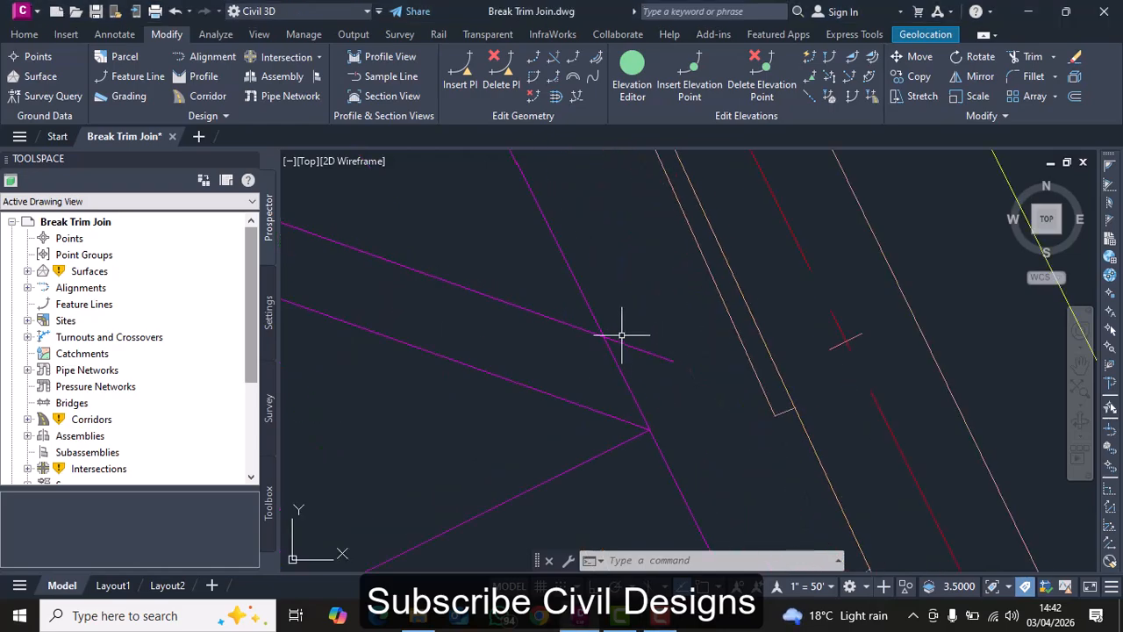
mouse_move(647, 353)
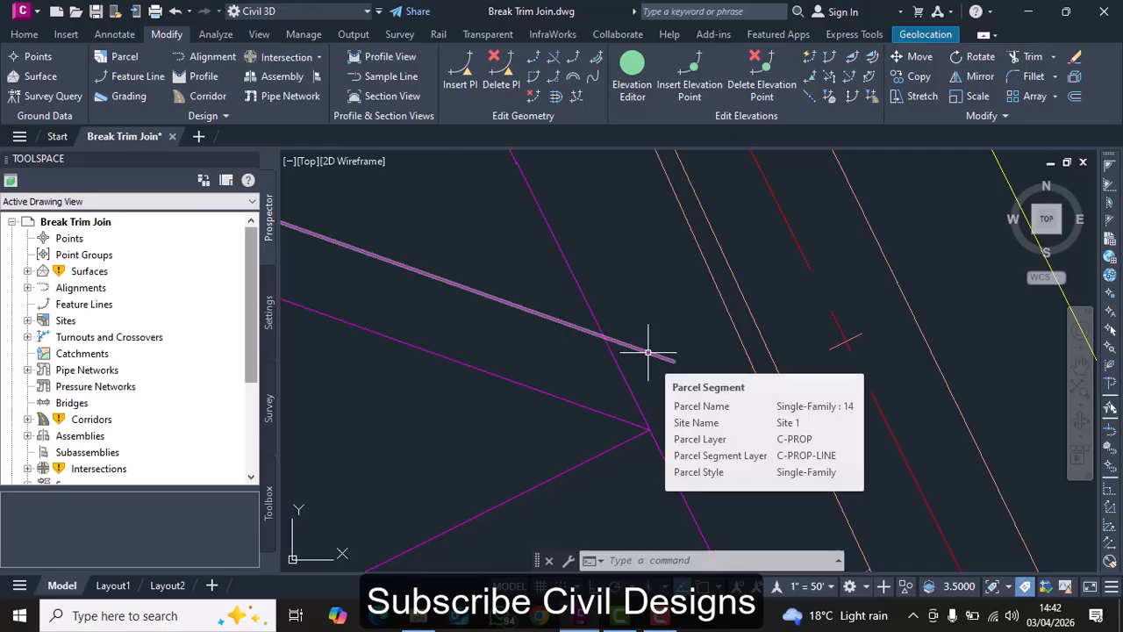
left_click(648, 353)
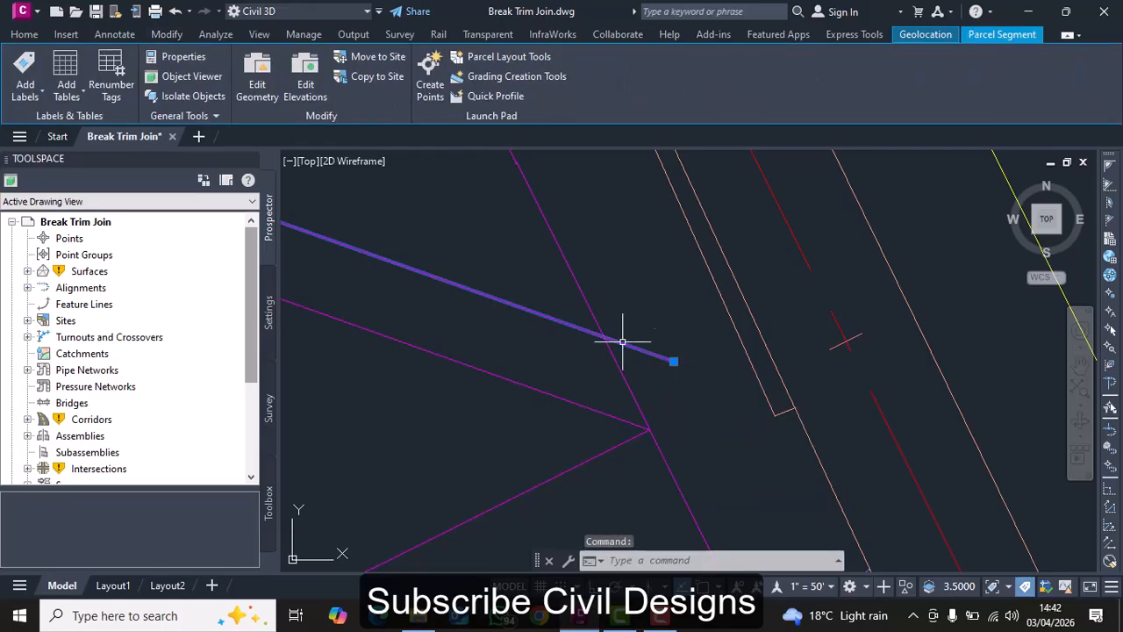
left_click(677, 360)
right_click(602, 357, "shift")
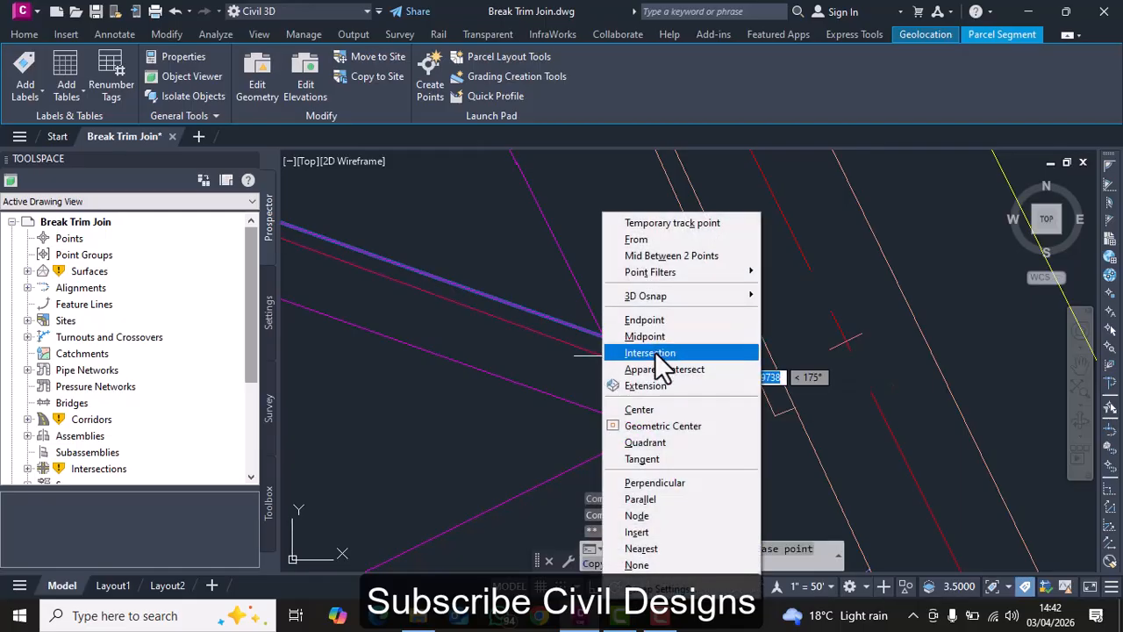
left_click(655, 351)
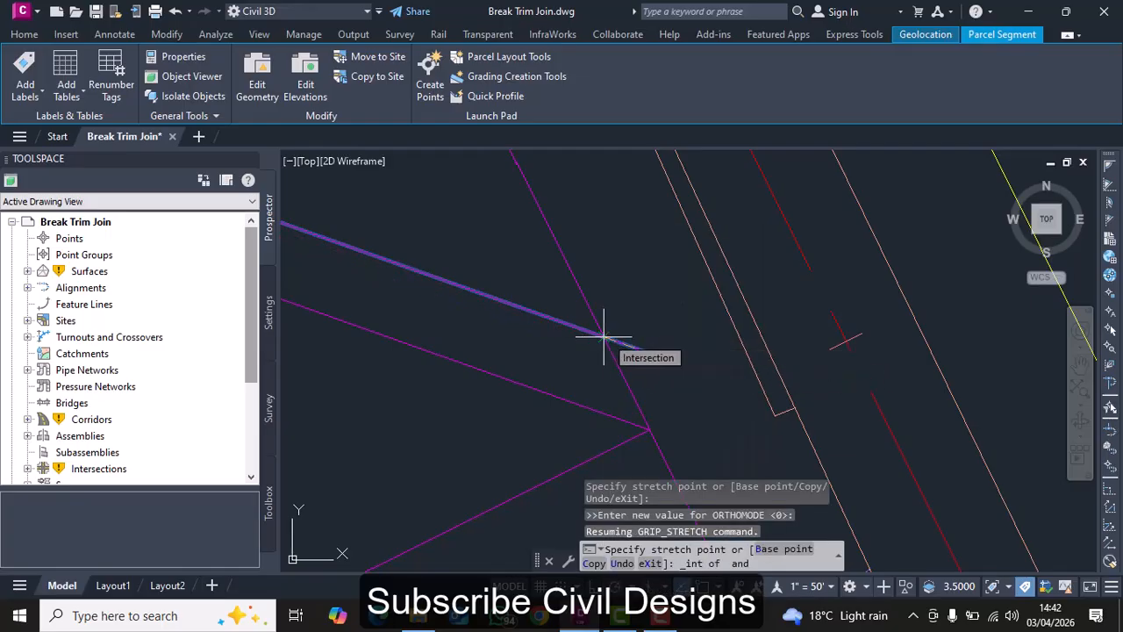
left_click(605, 335)
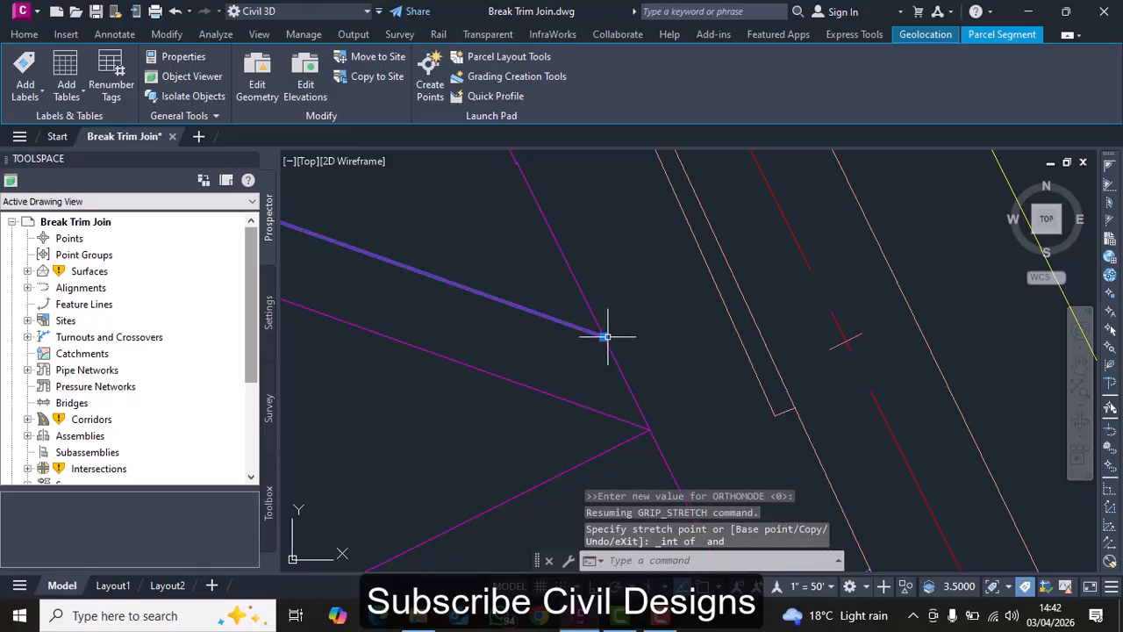
scroll(607, 343, "down", 3)
scroll(606, 343, "up", 3)
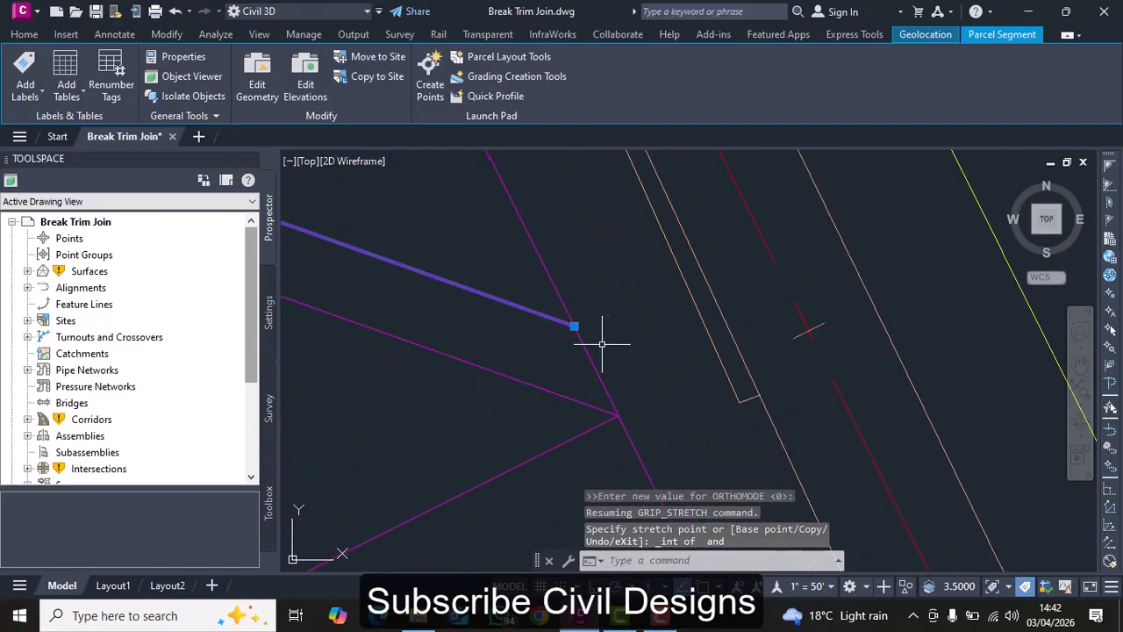
key("Escape")
key("Escape")
key("Escape")
Try to break the cul-de-sac parcel curve above the strip opening with the standard BREAK command
scroll(583, 333, "down", 5)
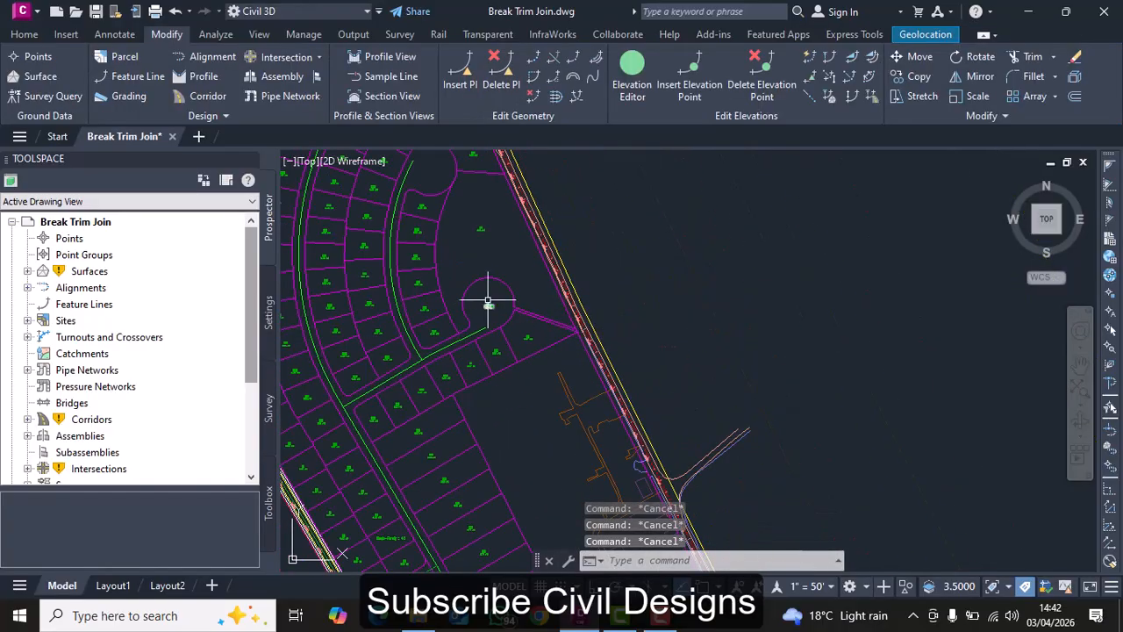
scroll(489, 300, "up", 6)
key("Escape")
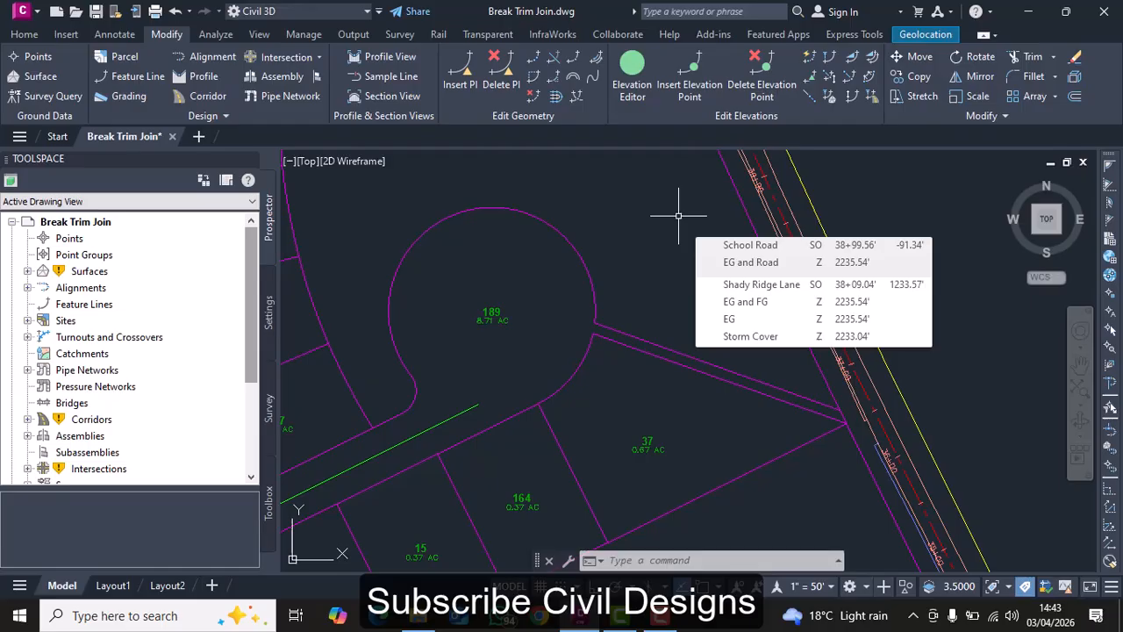
type("Brea")
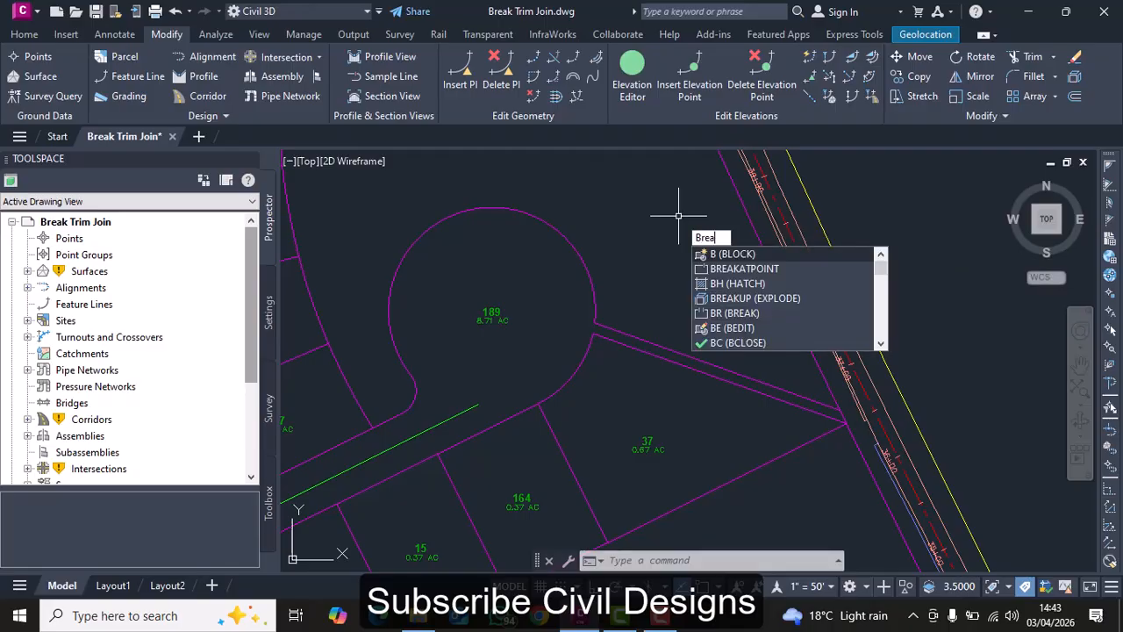
type("k")
key("Return")
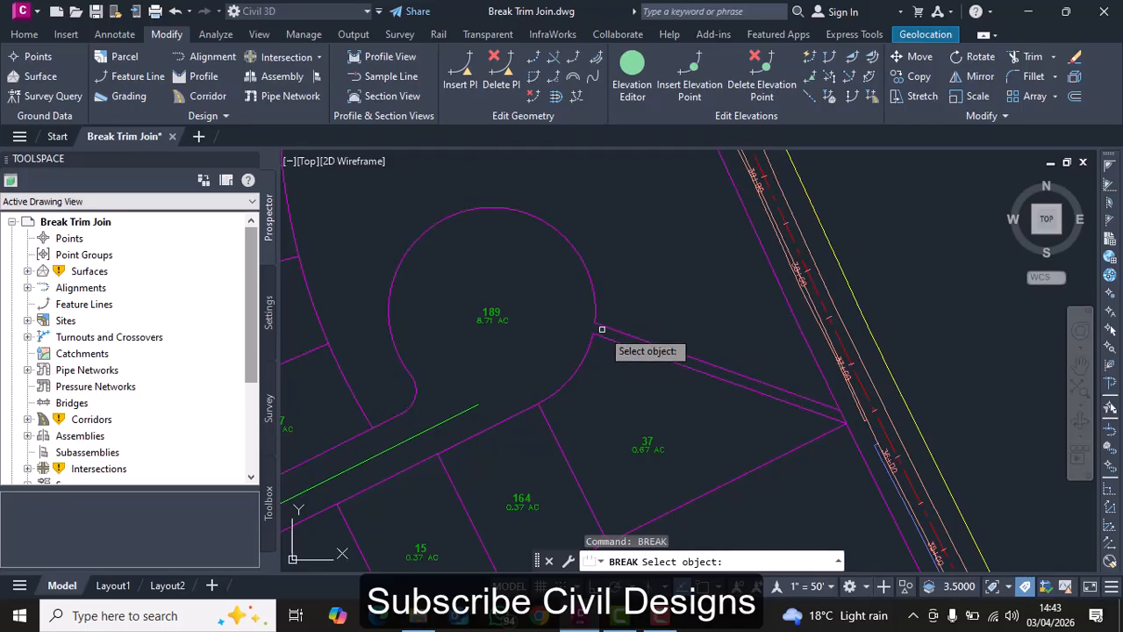
left_click(584, 278)
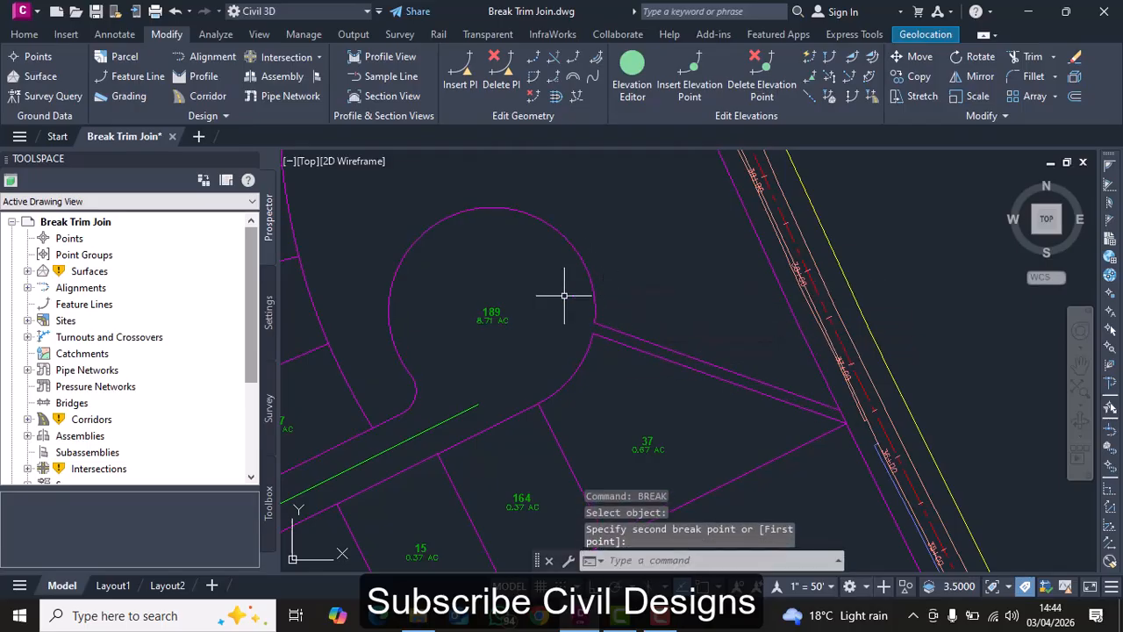
key("Escape")
key("Escape")
key("Escape")
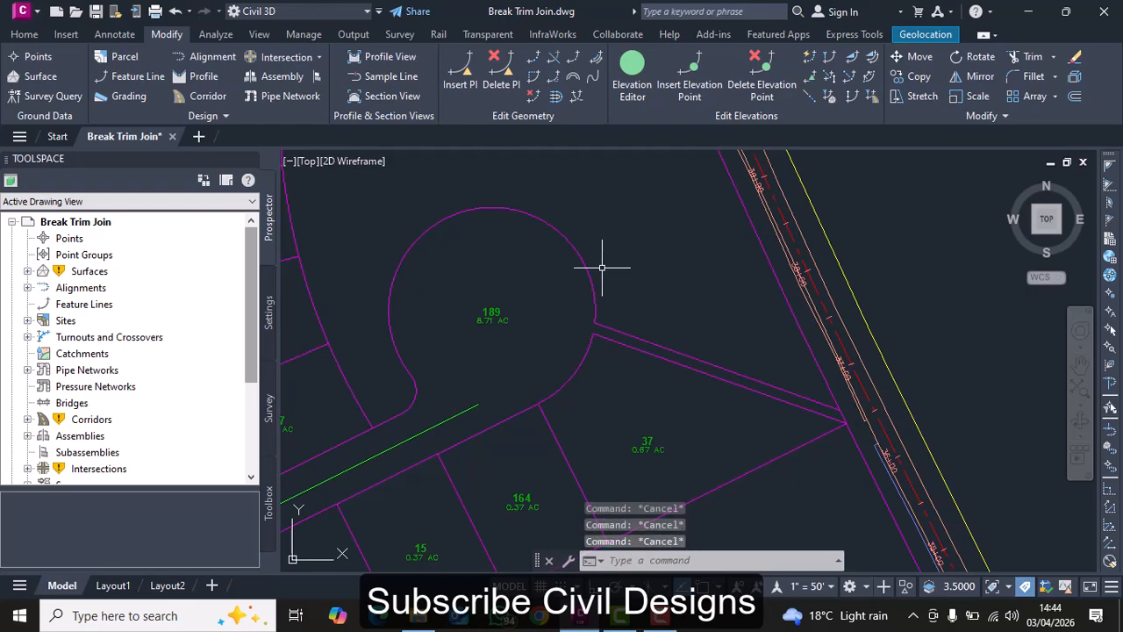
Cut a gap in the cul-de-sac parcel curve above the strip opening with the feature line Break, picking two points on the arc
left_click(533, 59)
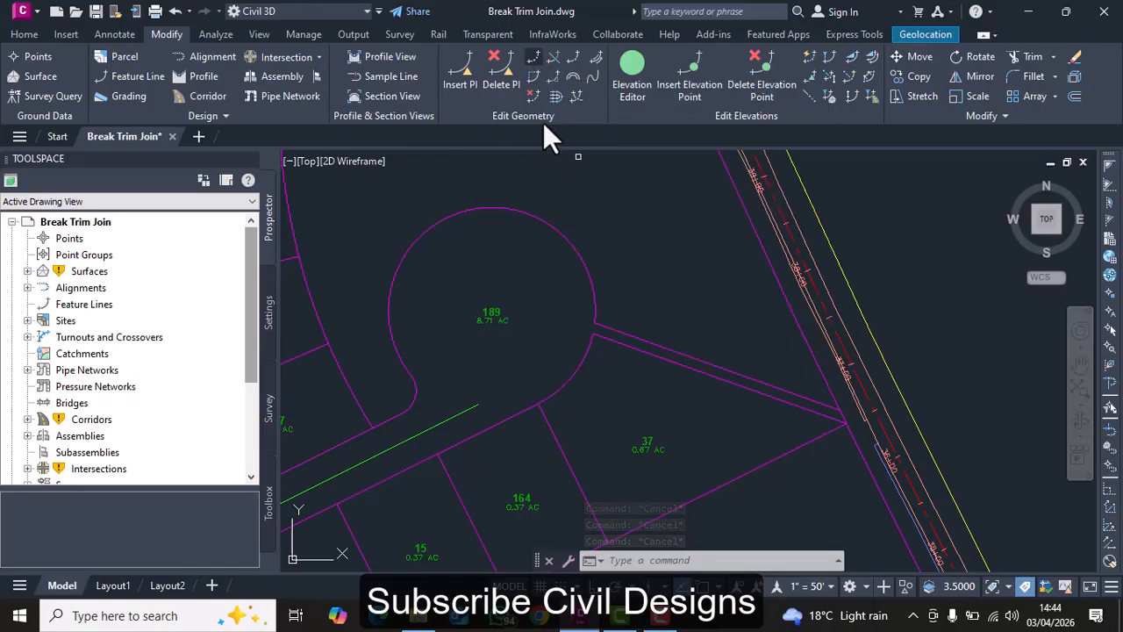
scroll(565, 279, "up", 5)
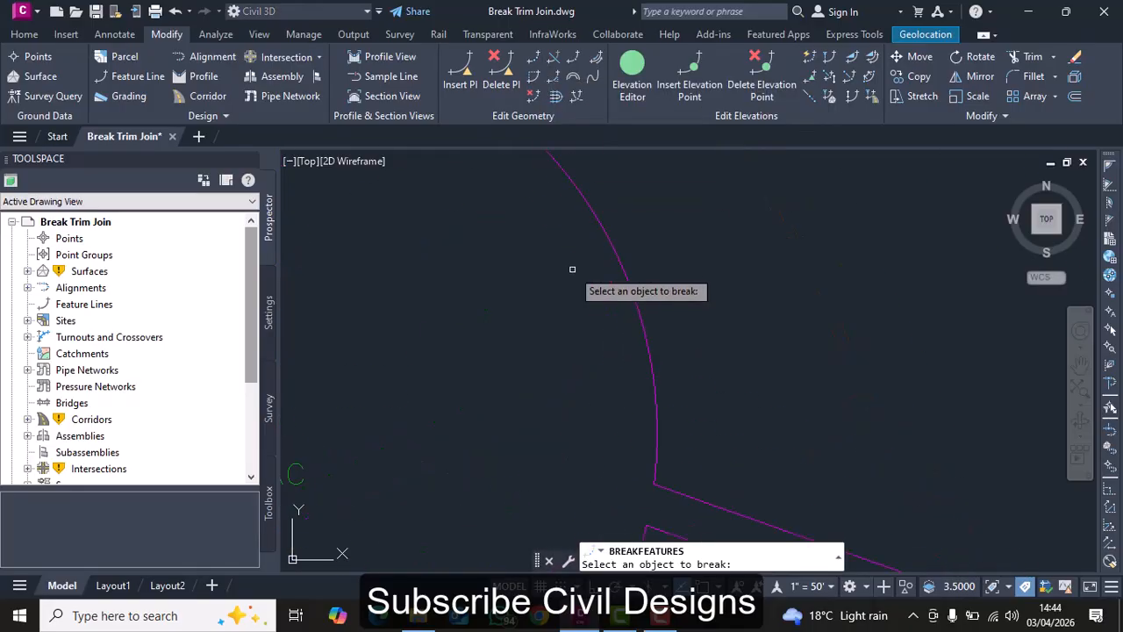
left_click(597, 212)
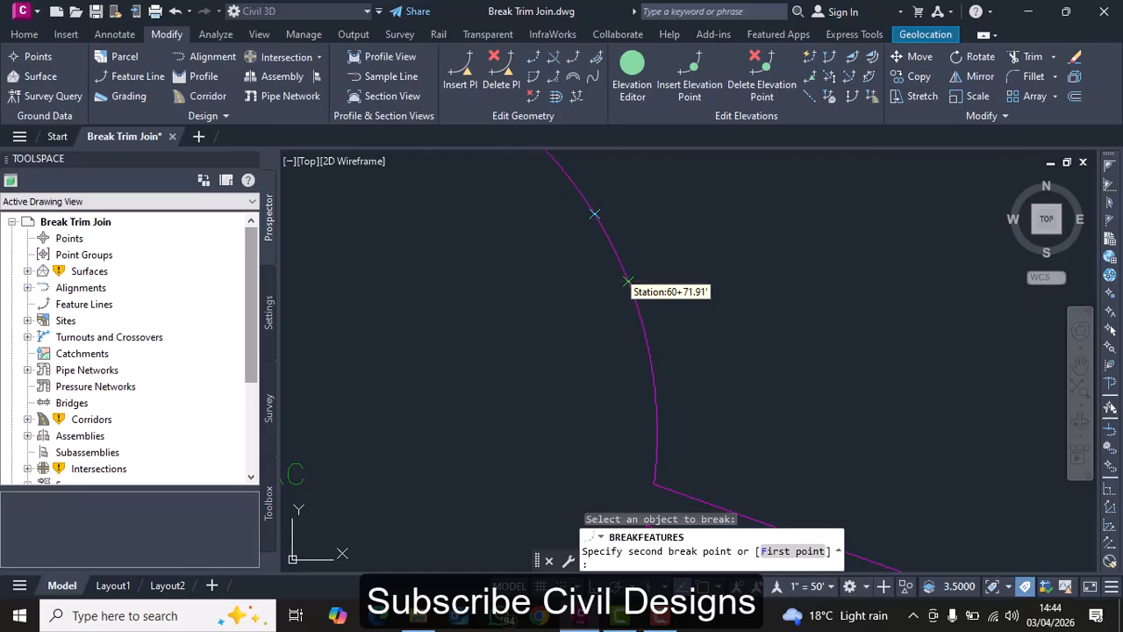
left_click(636, 301)
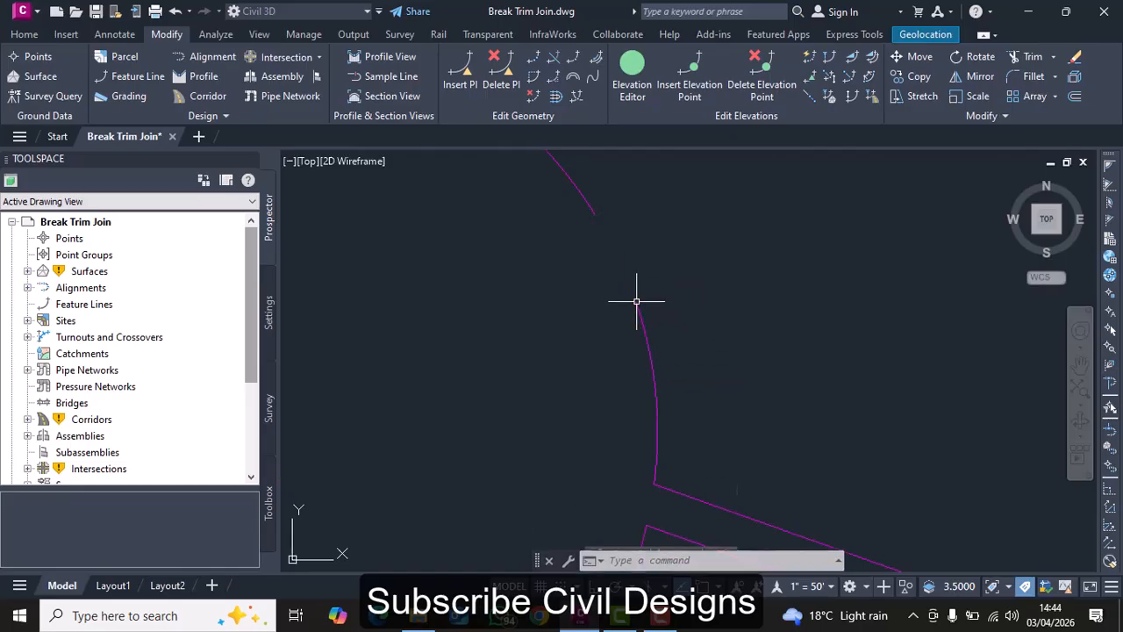
Examine the broken cul-de-sac curve and the labels of the surrounding parcels at close and wide range
scroll(636, 301, "down", 4)
scroll(614, 276, "up", 4)
scroll(609, 262, "down", 4)
scroll(610, 263, "up", 3)
scroll(606, 258, "down", 3)
scroll(606, 258, "up", 3)
scroll(605, 261, "down", 4)
scroll(602, 264, "up", 6)
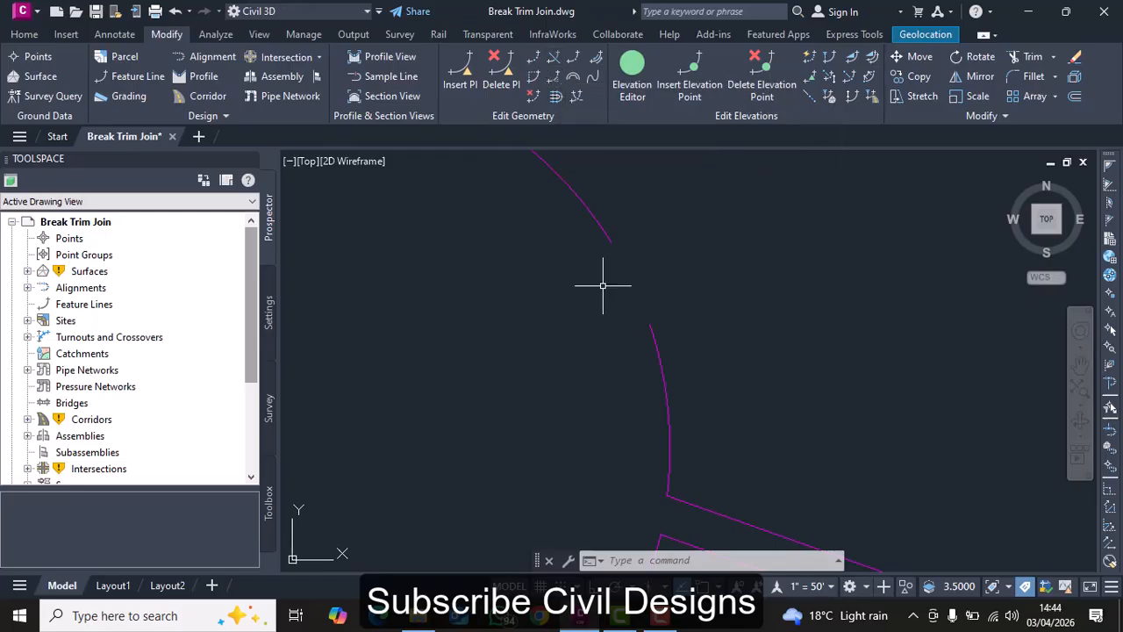
scroll(601, 279, "down", 3)
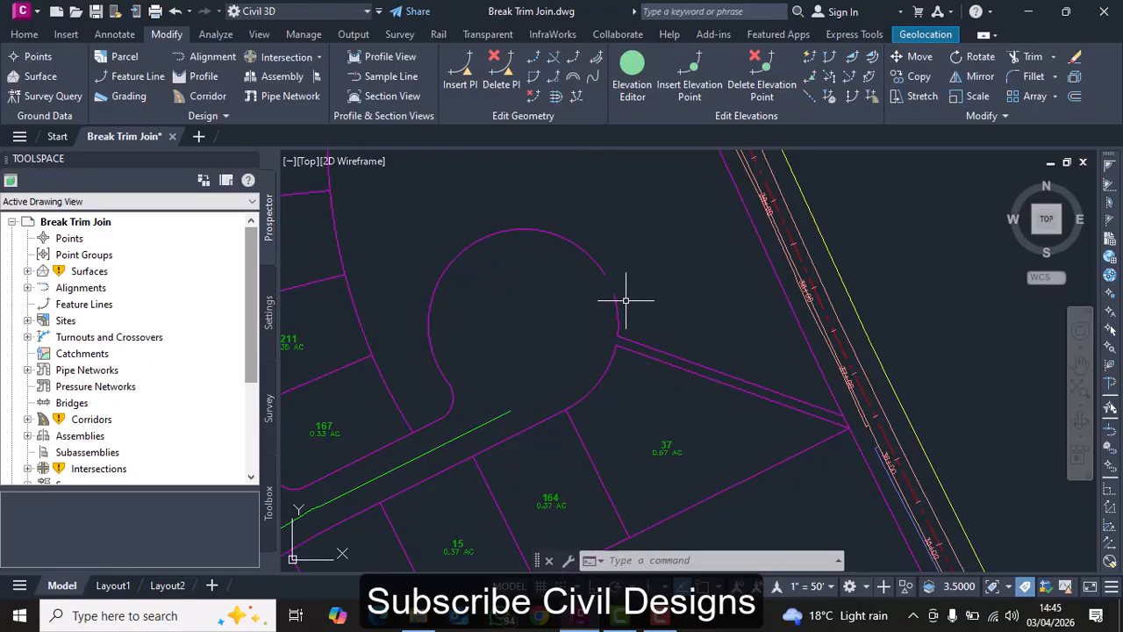